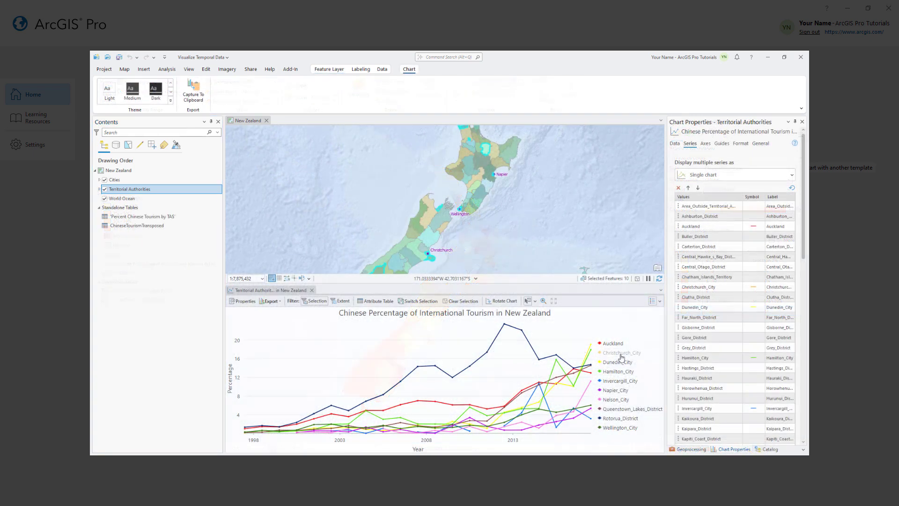
# Step: Hide the Dunedin_City, Invercargill_City, Nelson_City and Queenstown_Lakes_District series in the Chinese tourism chart
pyautogui.click(617, 362)
pyautogui.click(620, 380)
pyautogui.click(621, 399)
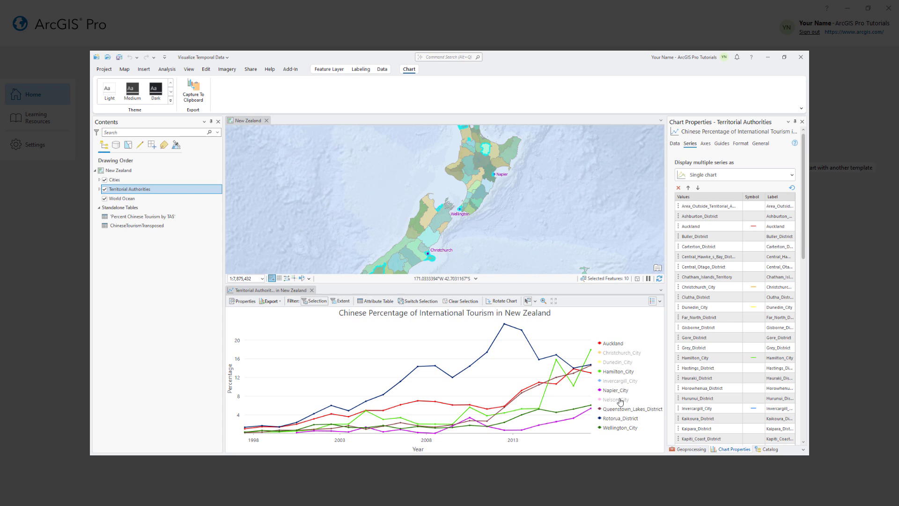
pyautogui.click(619, 408)
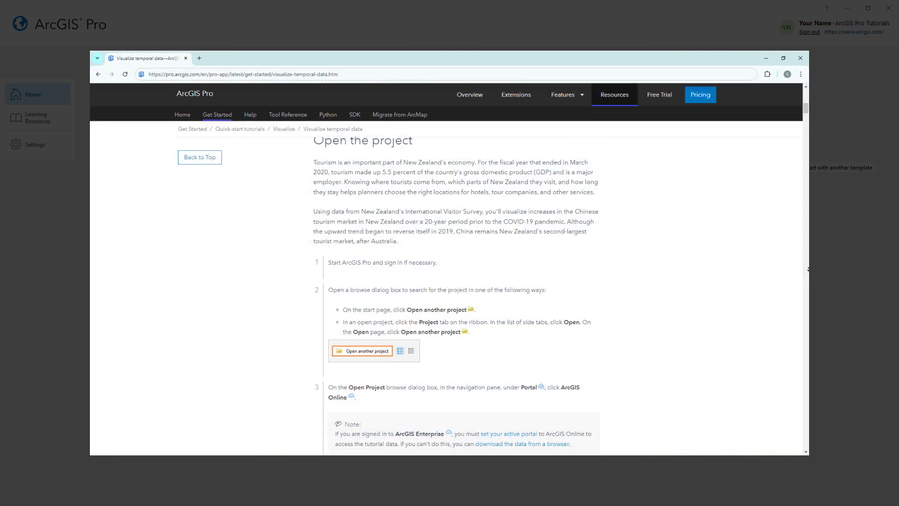
# Step: Scroll down through the Visualize temporal data tutorial steps in the browser
pyautogui.scroll(-10, 808, 269)
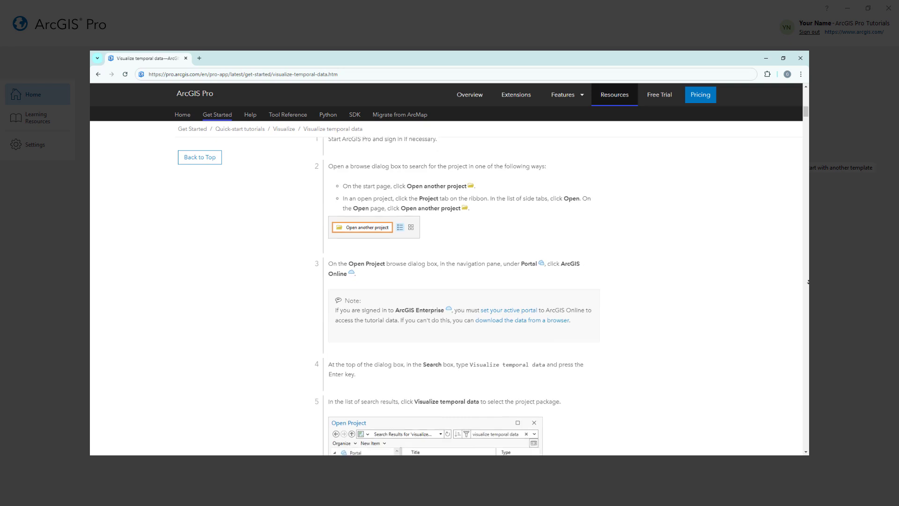
pyautogui.scroll(-10, 808, 288)
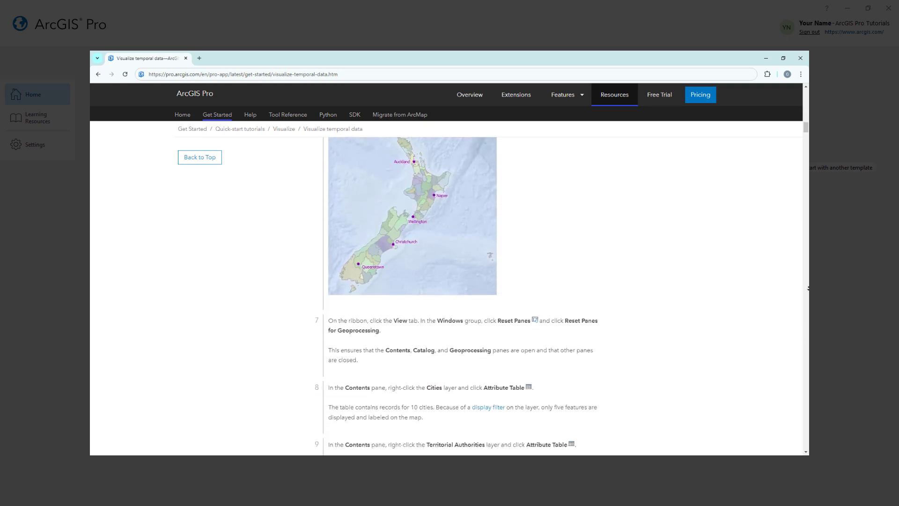
pyautogui.scroll(-8, 808, 290)
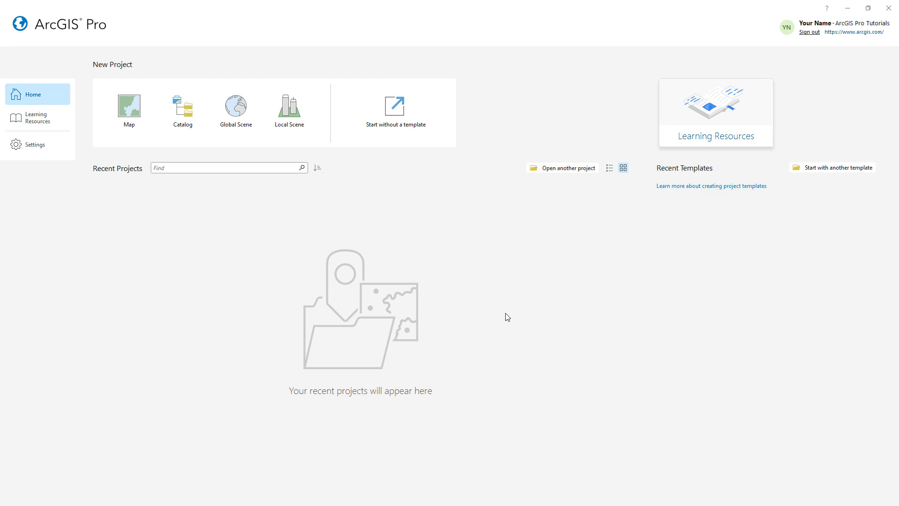
# Step: Search ArcGIS Online for 'visualize temporal data' and open the Visualize temporal data project package
pyautogui.click(546, 169)
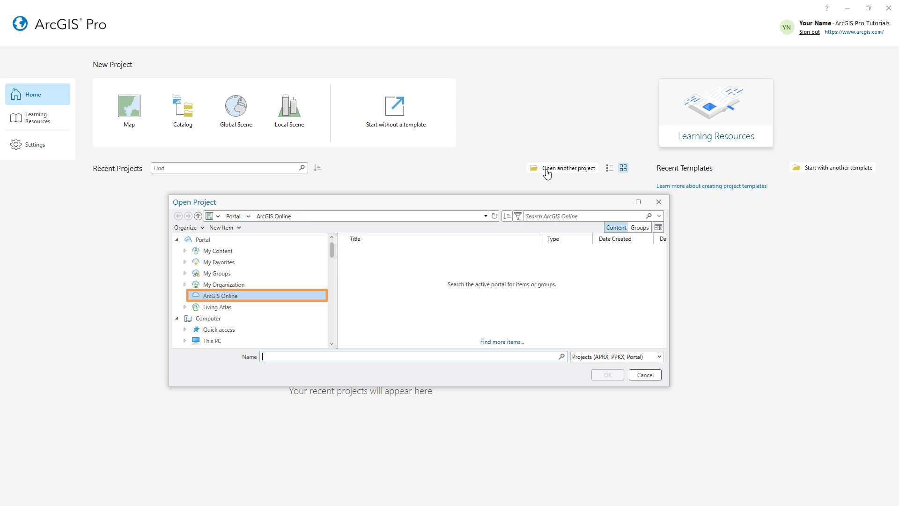
pyautogui.click(546, 214)
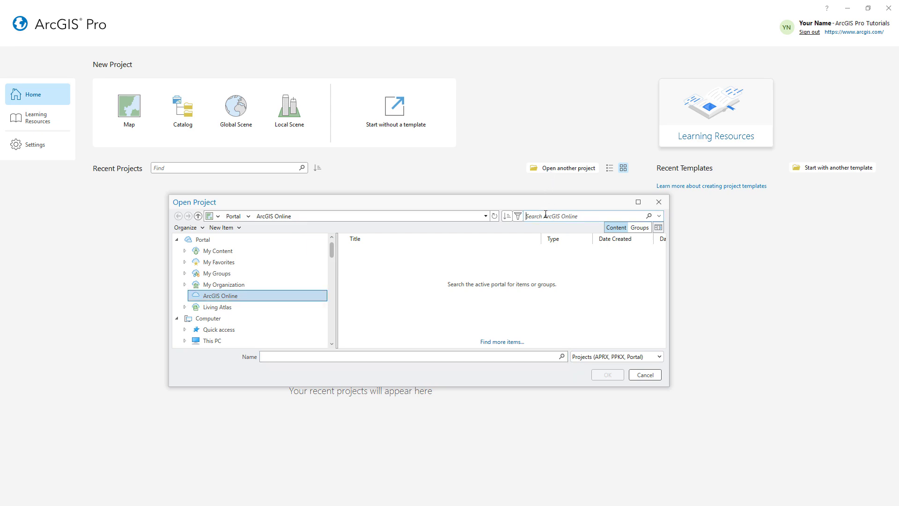
pyautogui.write('visualize temporal data')
pyautogui.press('Return')
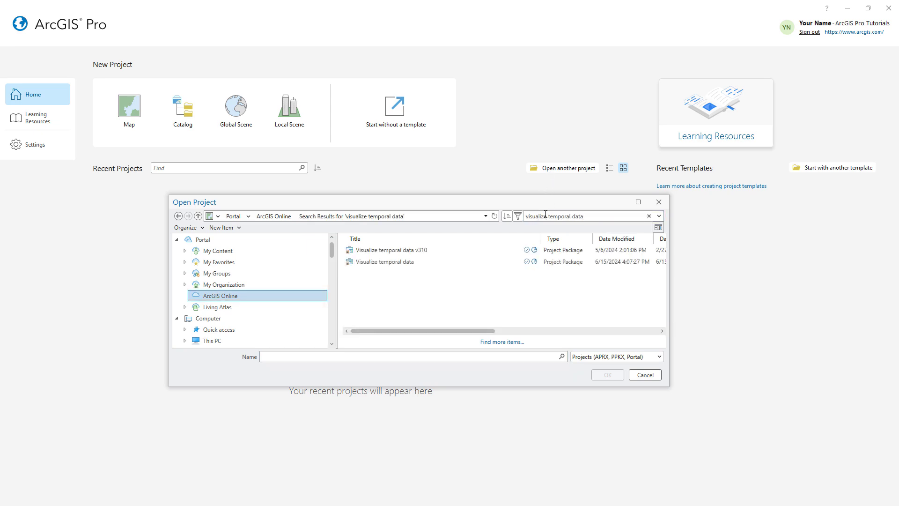
pyautogui.click(466, 263)
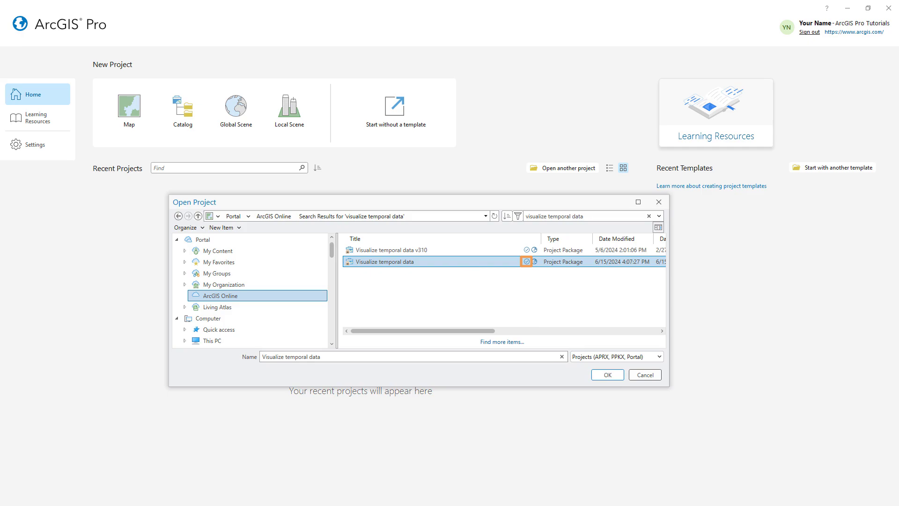
pyautogui.click(606, 374)
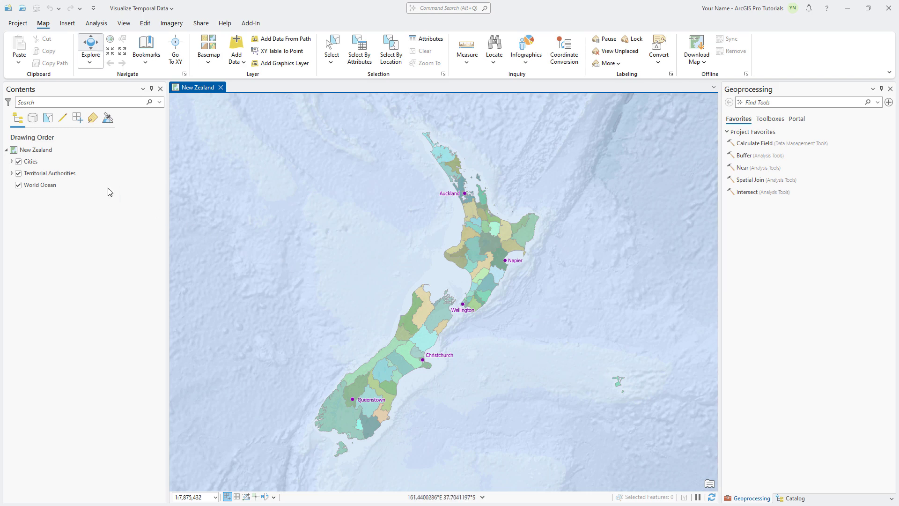
# Step: View the Cities and Territorial Authorities attribute tables, scroll the records, then close Territorial Authorities
pyautogui.rightClick(58, 164)
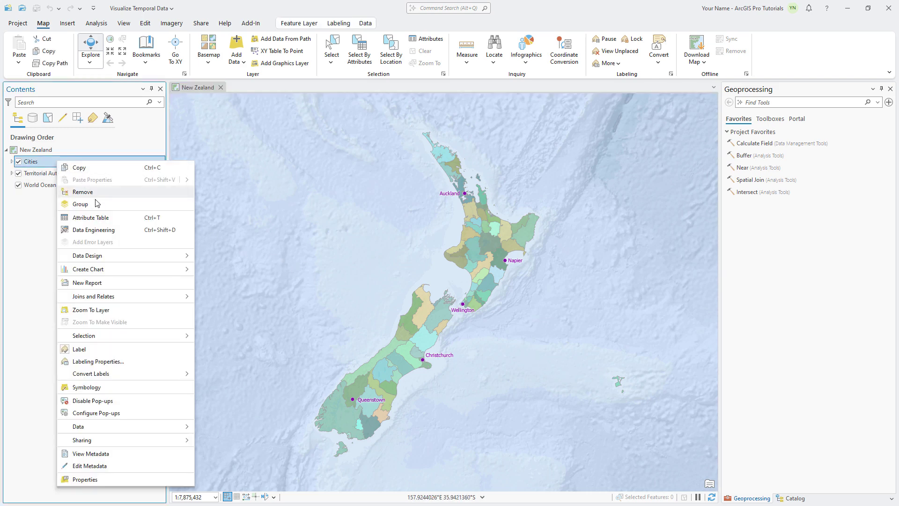
pyautogui.click(115, 218)
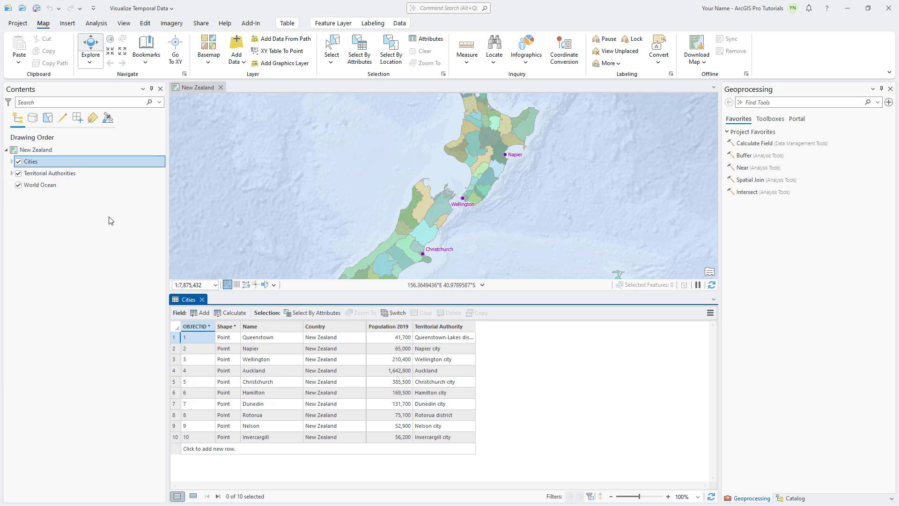
pyautogui.click(85, 176)
pyautogui.rightClick(86, 175)
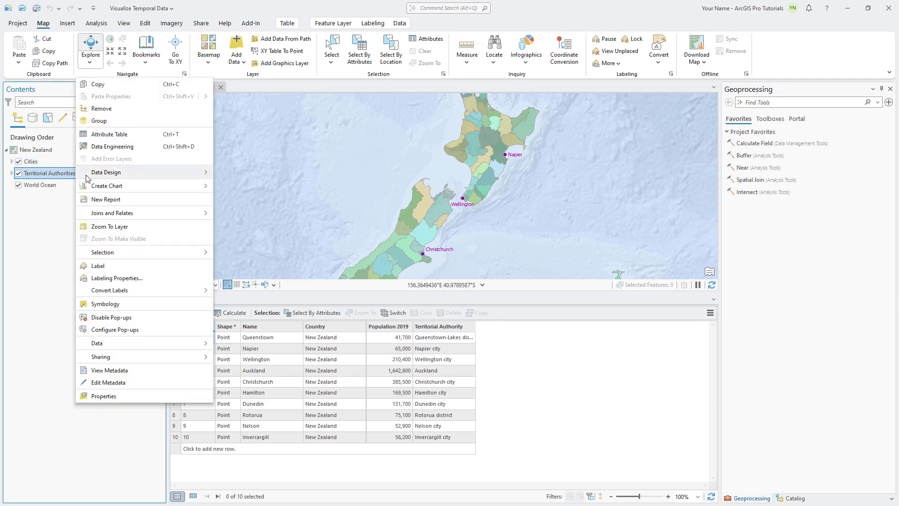
pyautogui.click(113, 136)
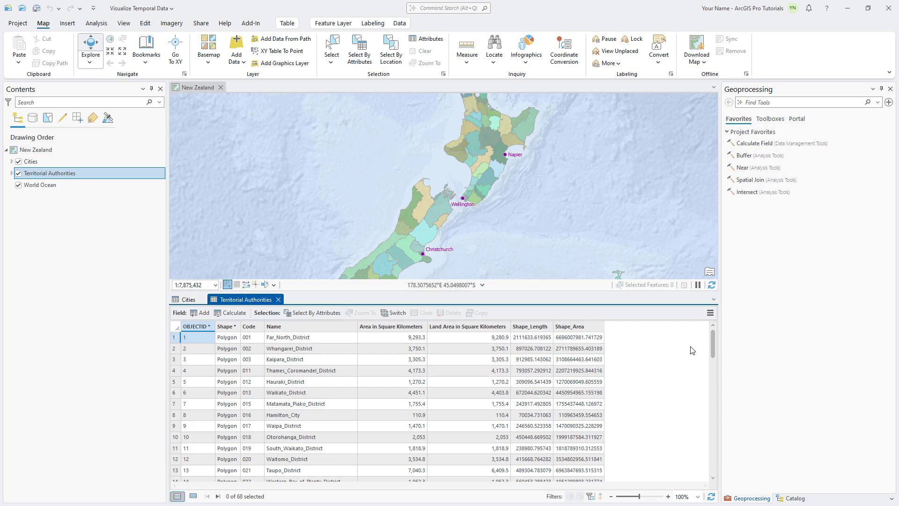
pyautogui.moveTo(712, 348); pyautogui.dragTo(719, 481)
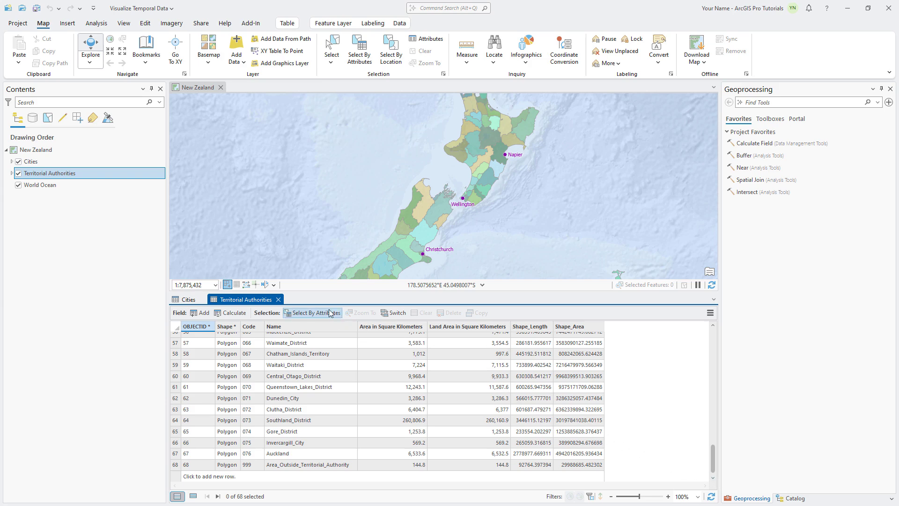
pyautogui.click(278, 299)
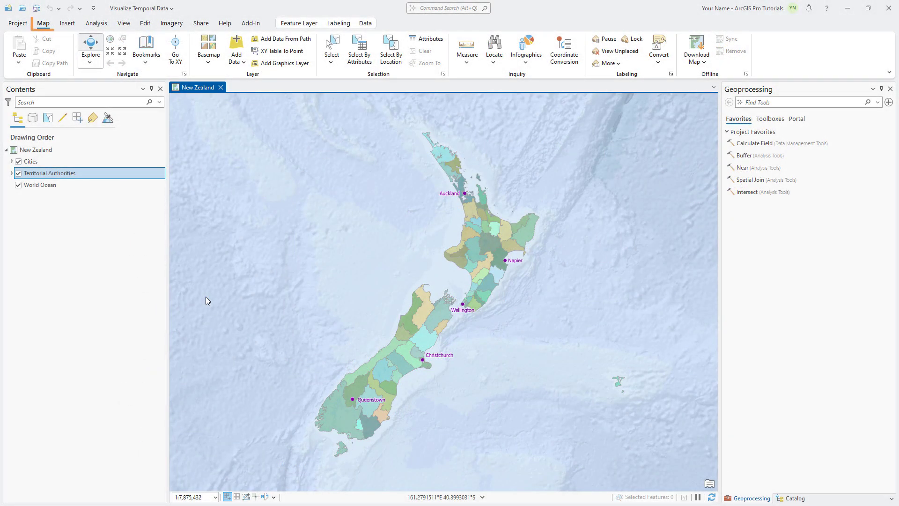
# Step: Add 'Percent Chinese Tourism by TA$' from commondata/userdata/ChineseVisitorsByTA.xlsx to the map via Add Data
pyautogui.click(233, 53)
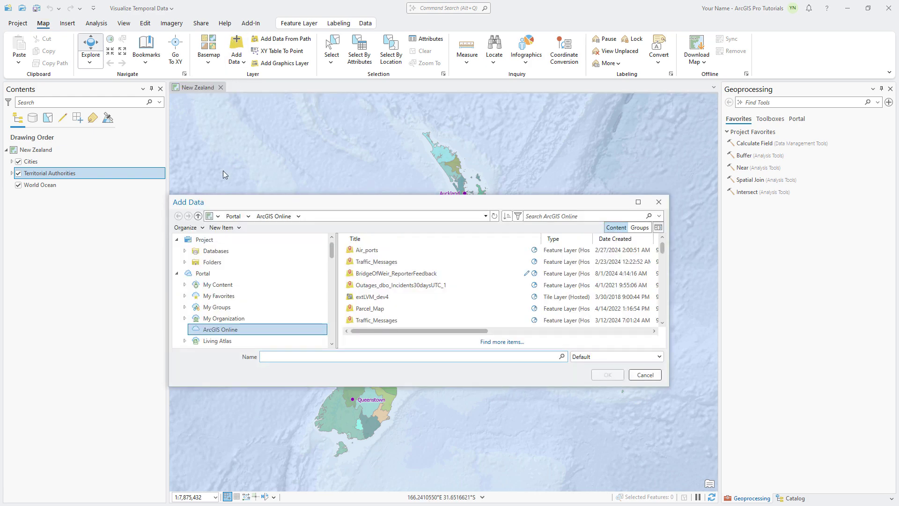
pyautogui.click(214, 263)
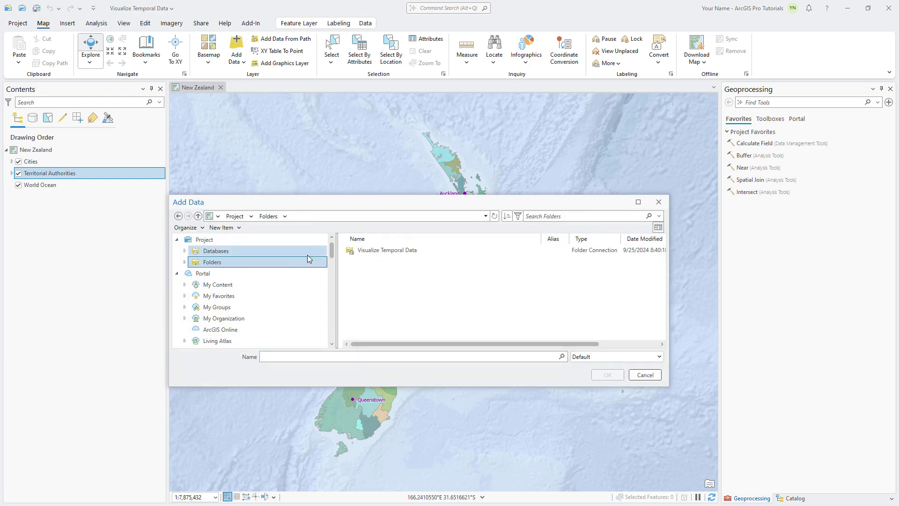
pyautogui.doubleClick(374, 251)
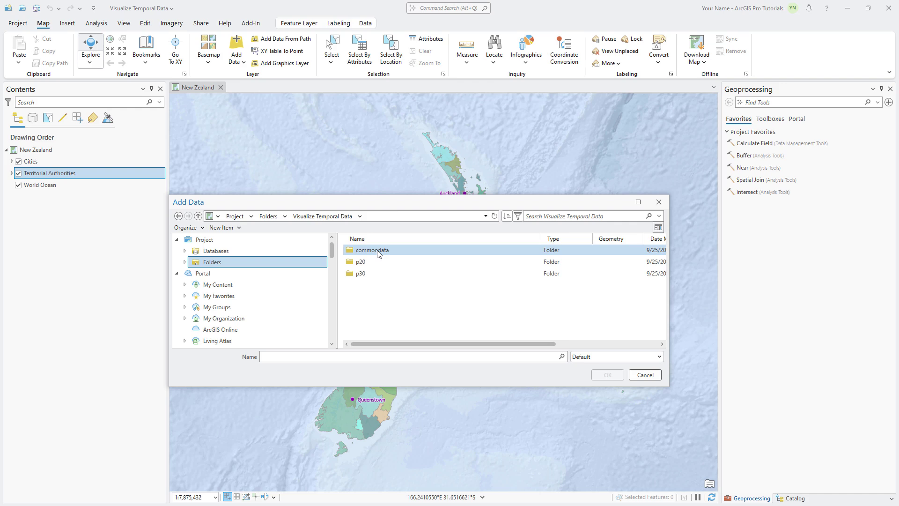
pyautogui.doubleClick(375, 250)
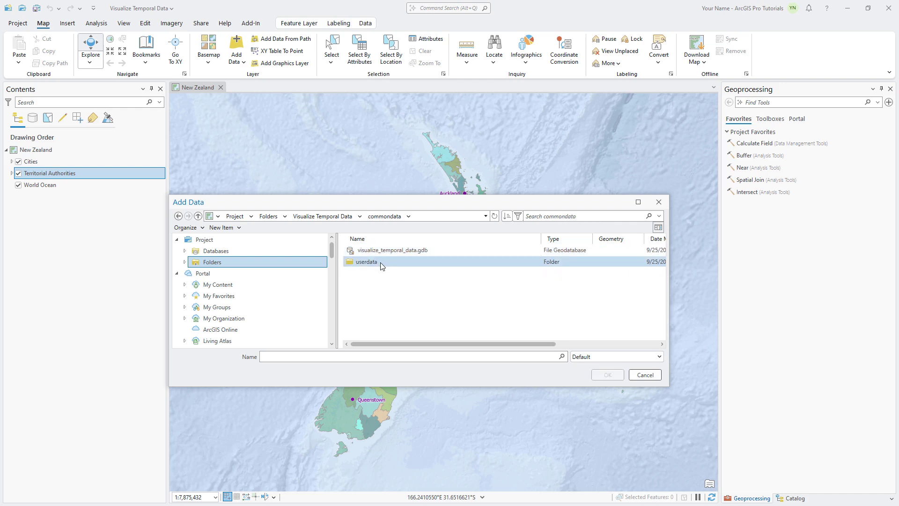
pyautogui.doubleClick(370, 262)
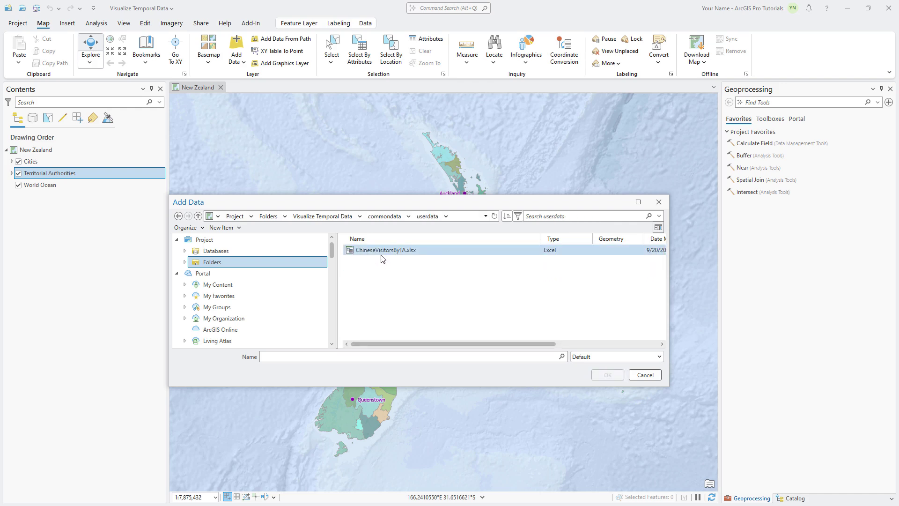
pyautogui.doubleClick(381, 256)
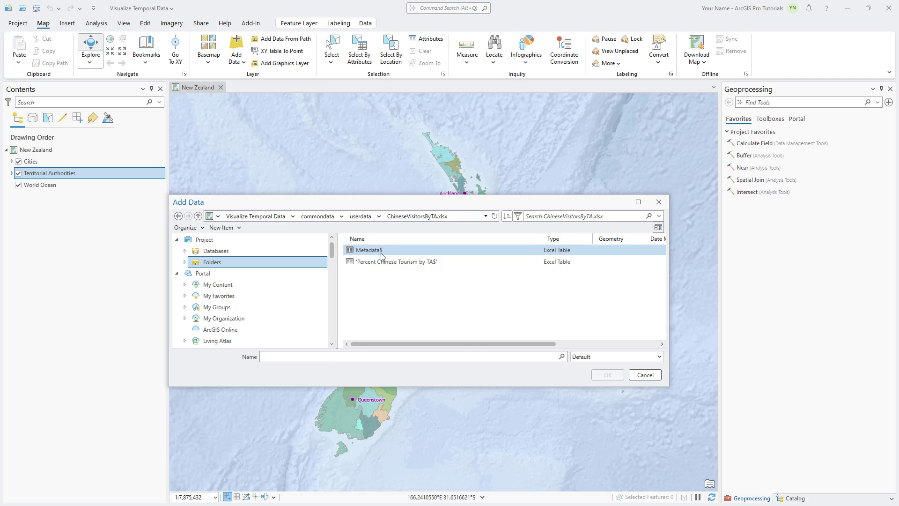
pyautogui.click(391, 263)
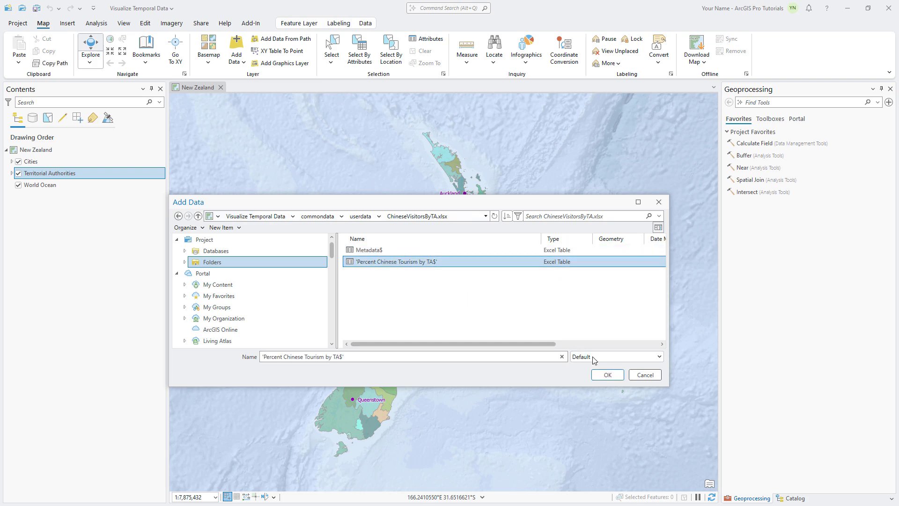
pyautogui.click(614, 375)
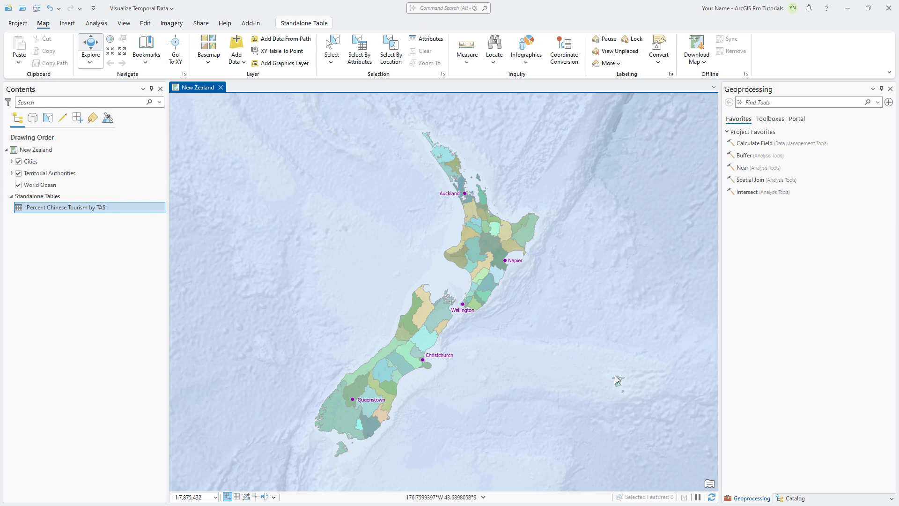
# Step: Open the 'Percent Chinese Tourism by TA$' table from its Contents context menu
pyautogui.rightClick(81, 209)
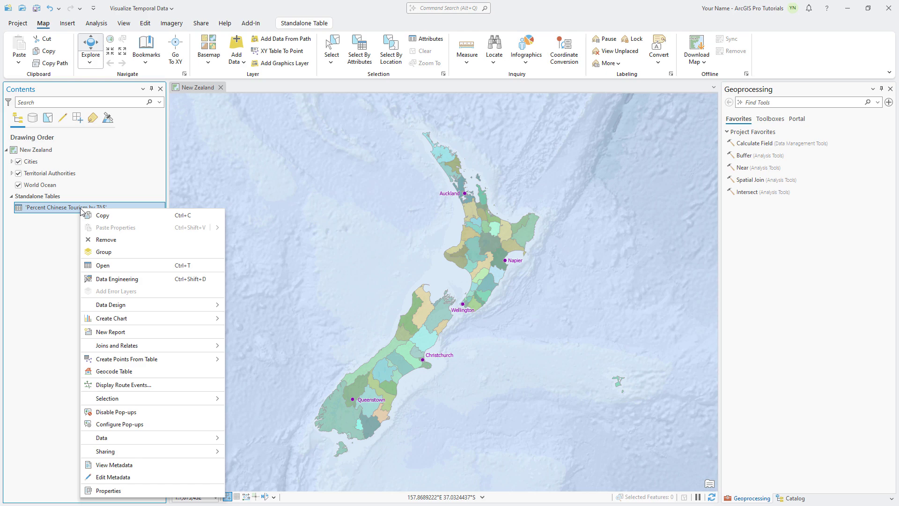
pyautogui.click(101, 265)
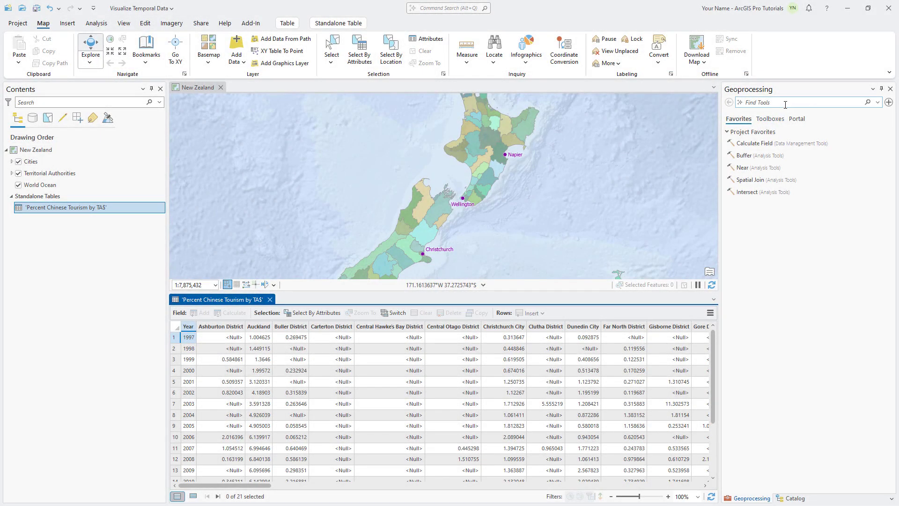
# Step: Set up Transpose Fields on 'Percent Chinese Tourism by TA$', adding every district field except Year
pyautogui.write('transpose fields')
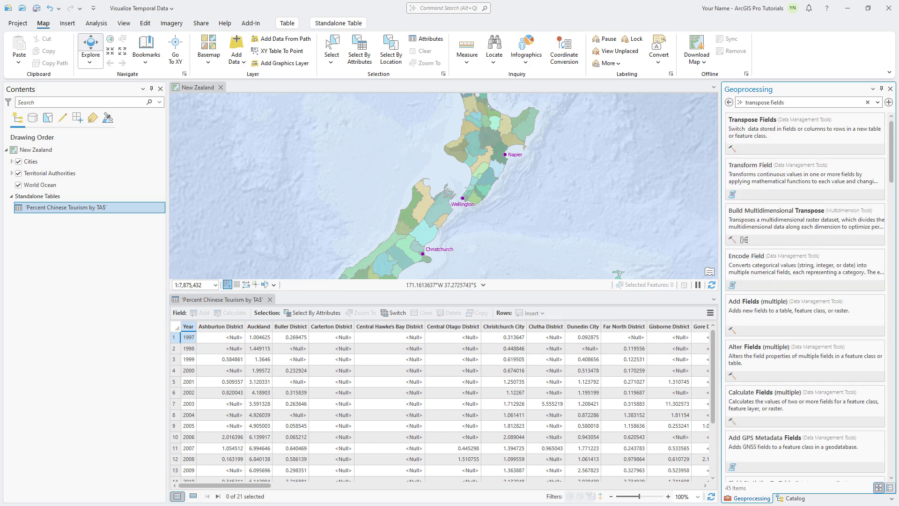
pyautogui.click(788, 133)
pyautogui.click(830, 141)
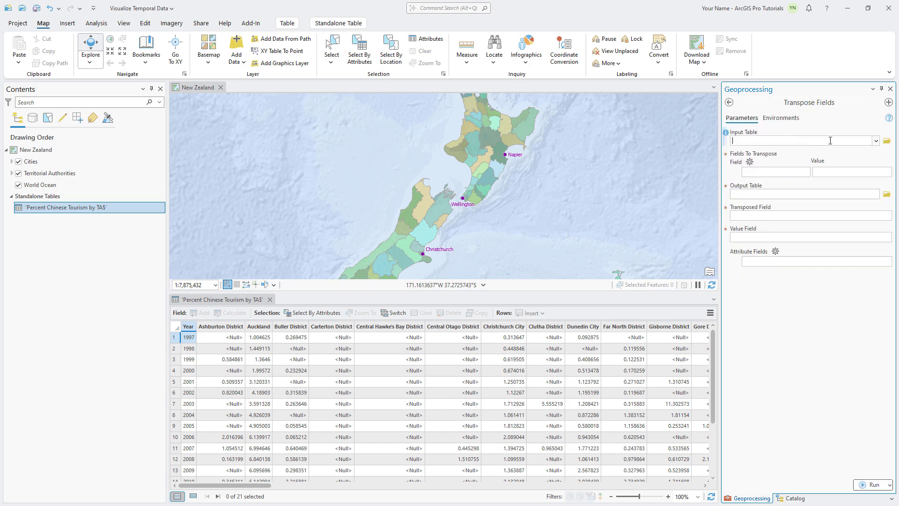
pyautogui.click(875, 141)
pyautogui.click(860, 149)
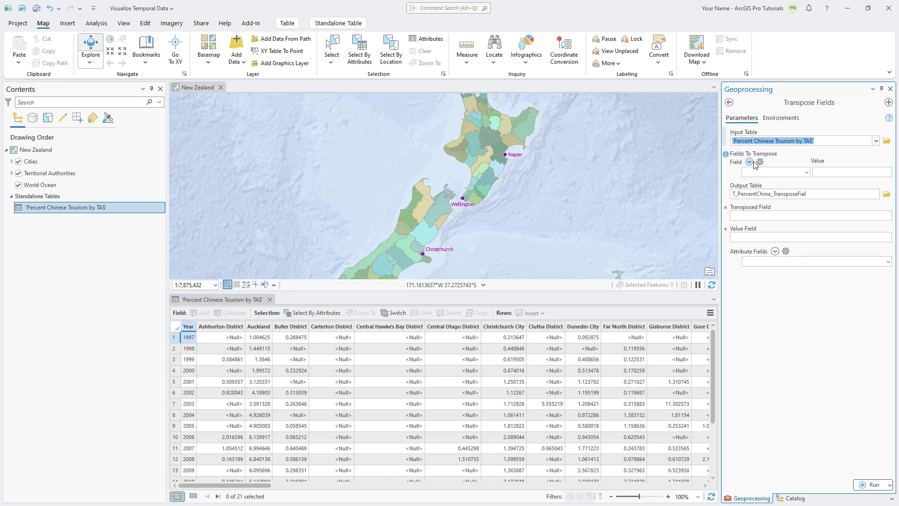
pyautogui.click(750, 162)
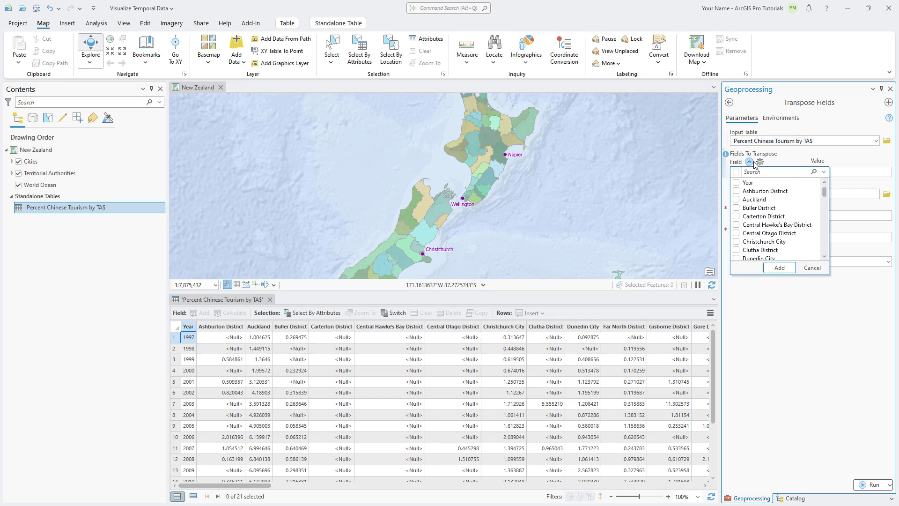
pyautogui.click(736, 172)
pyautogui.click(736, 182)
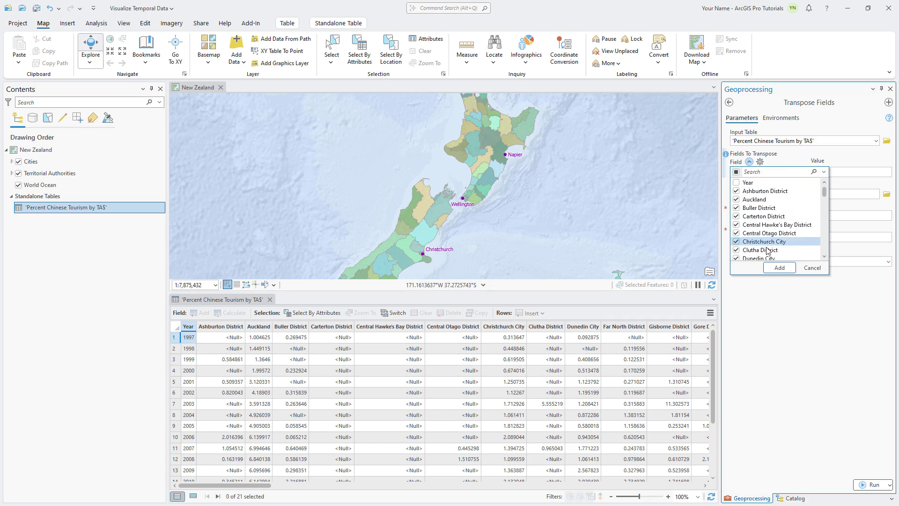
pyautogui.click(779, 267)
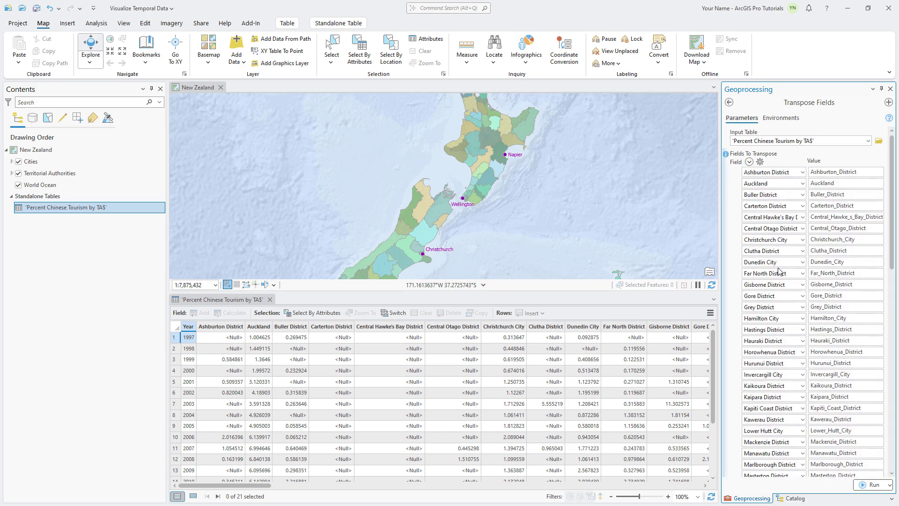
# Step: Name output ChineseTourismTransposed, fields TerritorialAuthority and ChinesePercentageOfTotal, keep Year as attribute, and run
pyautogui.moveTo(891, 248); pyautogui.dragTo(893, 452)
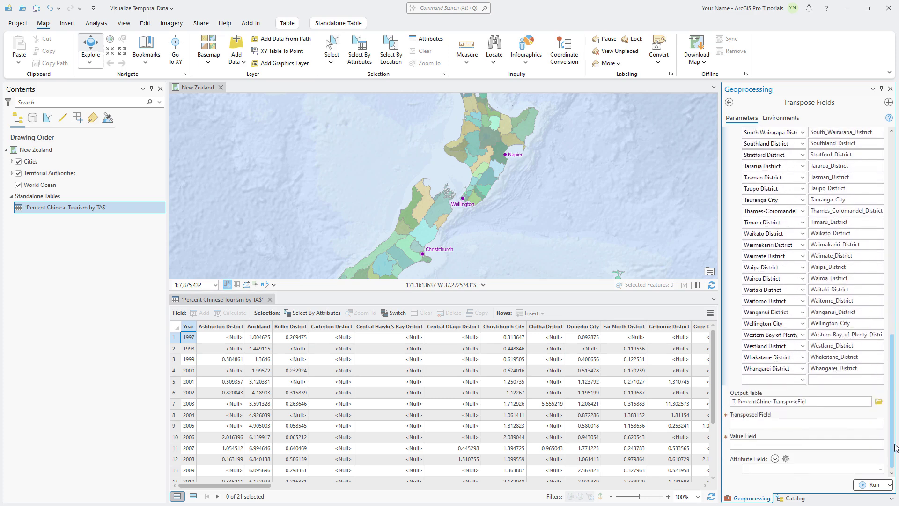
pyautogui.tripleClick(868, 403)
pyautogui.write('ChineseTourismTran')
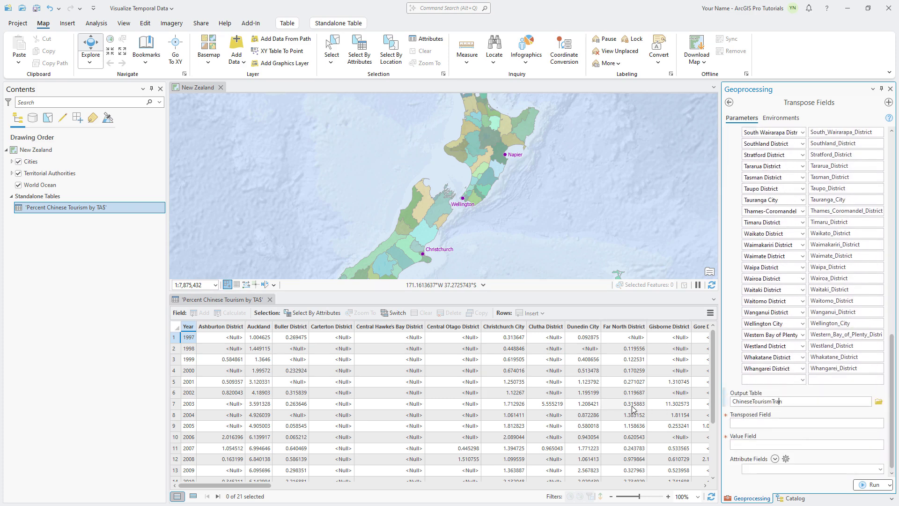
pyautogui.write('sposed')
pyautogui.click(756, 423)
pyautogui.write('TerritorialAuthority')
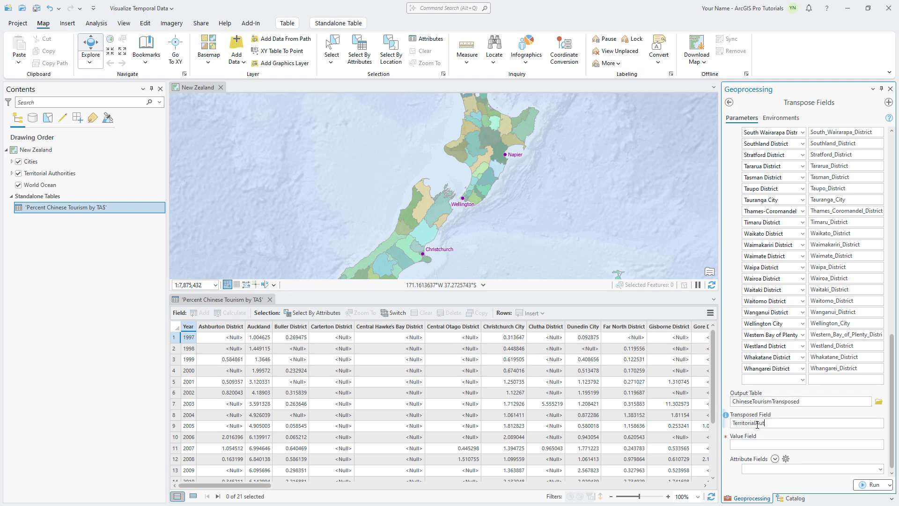
pyautogui.click(757, 444)
pyautogui.write('ChinesePercentageOfTotal')
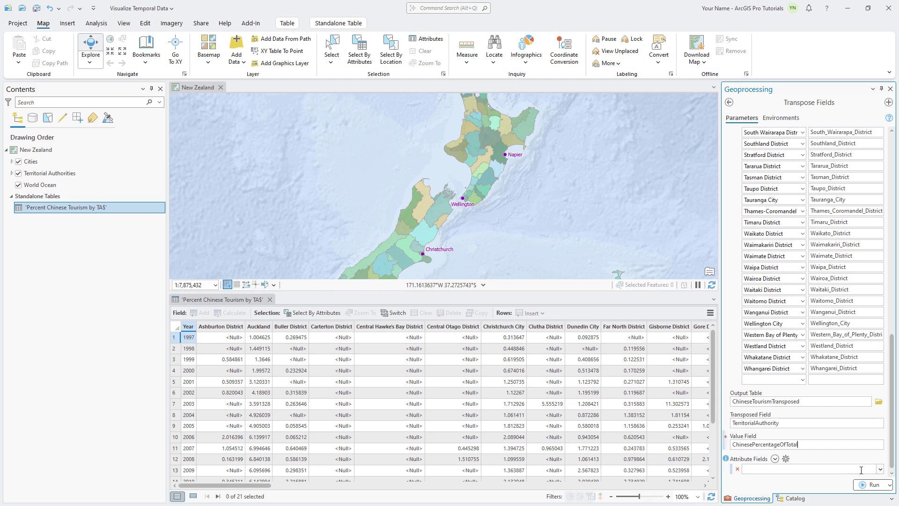
pyautogui.click(881, 470)
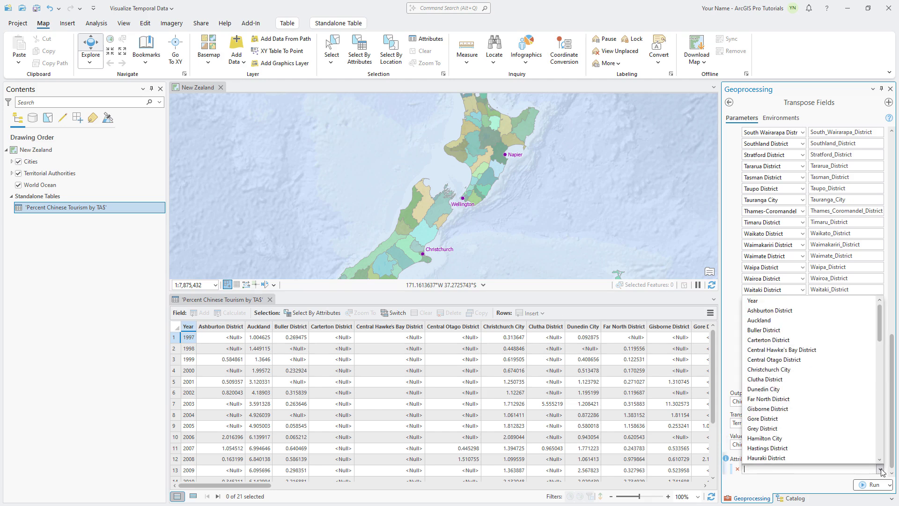
pyautogui.click(789, 301)
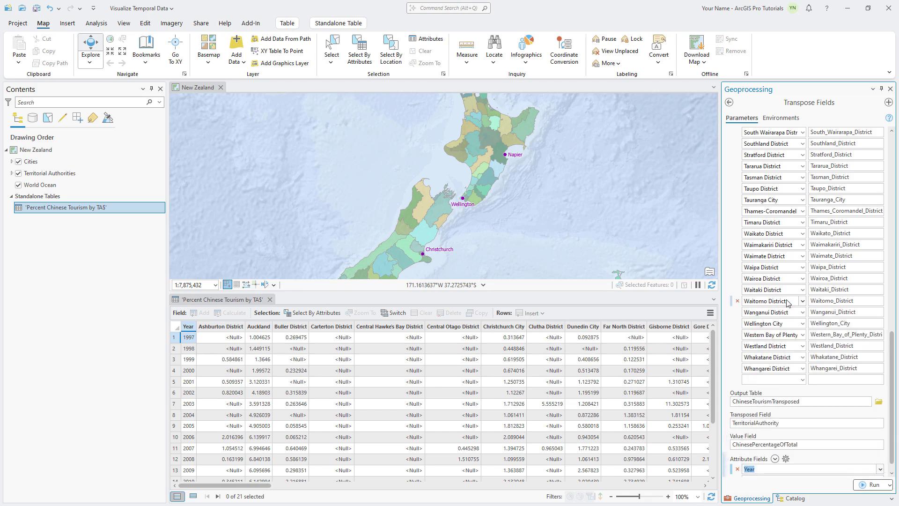
pyautogui.click(865, 485)
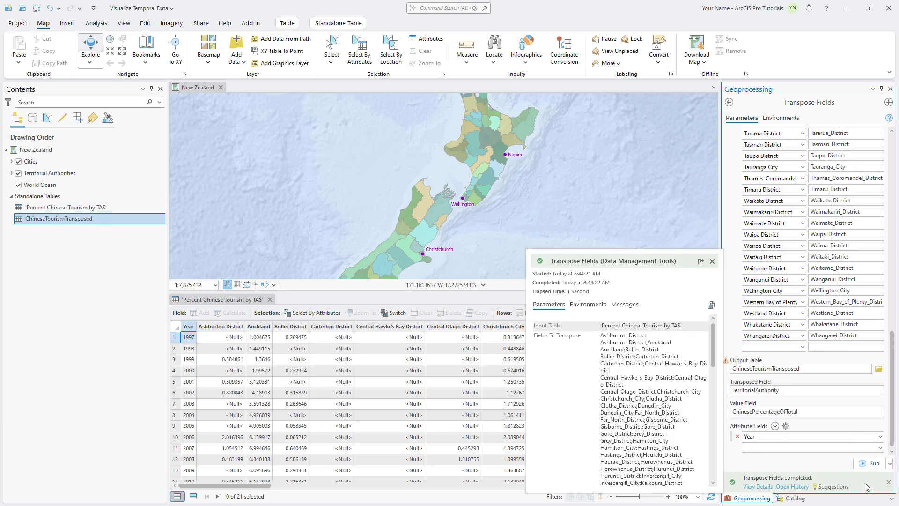
# Step: In Catalog, expand Databases and visualize_temporal_data.gdb to reveal the ChineseTourismTransposed table
pyautogui.click(792, 498)
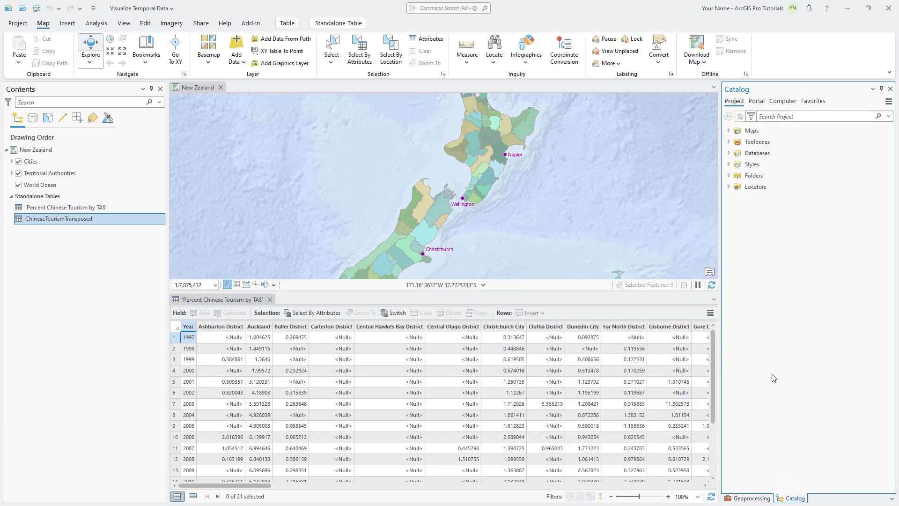
pyautogui.click(729, 153)
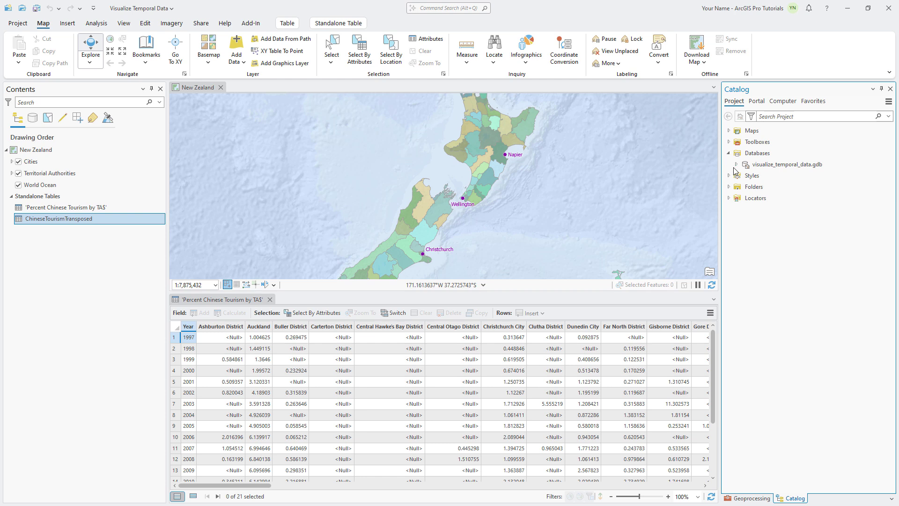
pyautogui.click(736, 165)
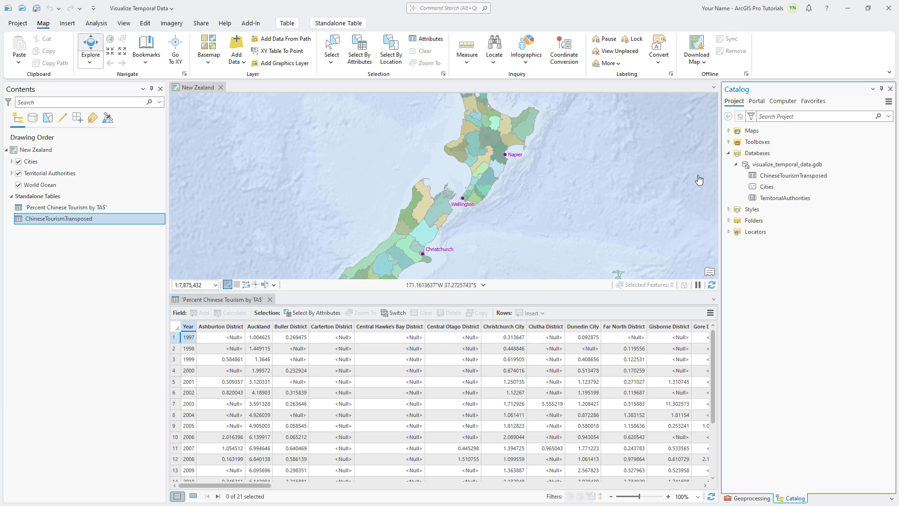
# Step: Close the 'Percent Chinese Tourism by TA$' table and open ChineseTourismTransposed to review its 1,344 rows
pyautogui.click(274, 299)
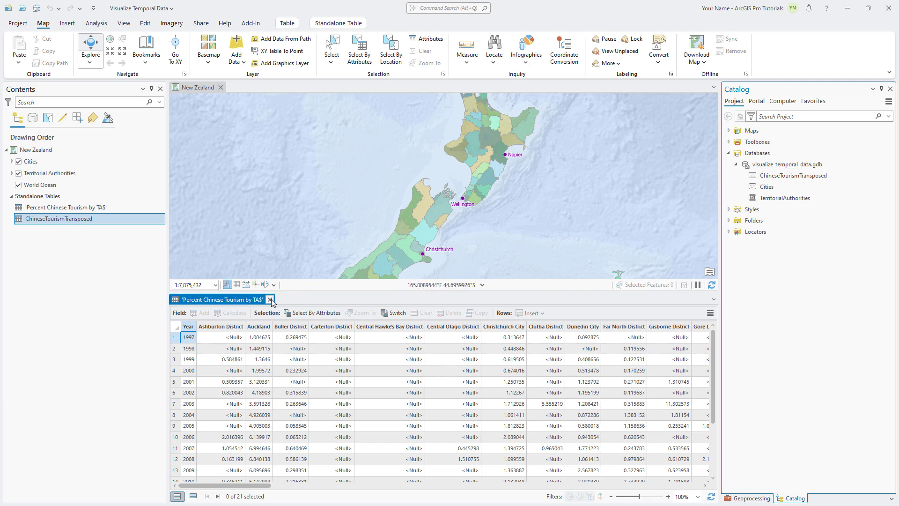
pyautogui.click(270, 299)
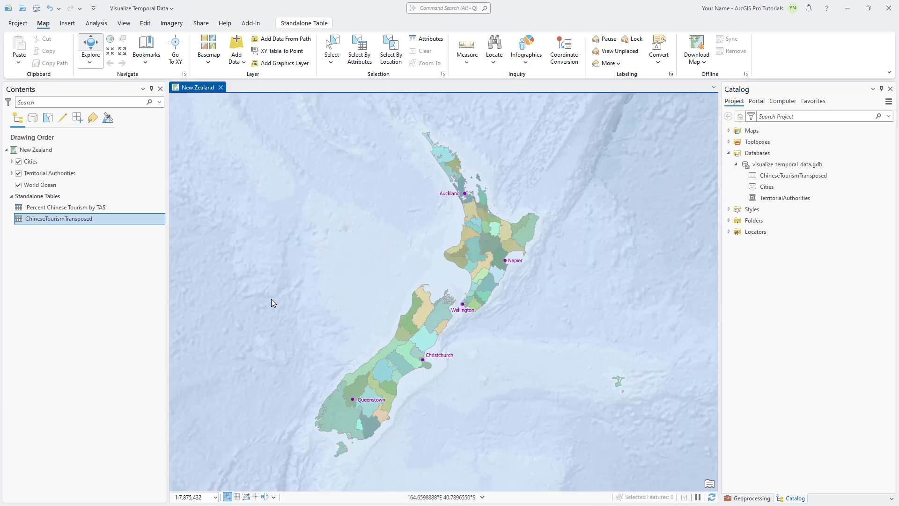
pyautogui.rightClick(81, 219)
pyautogui.click(103, 266)
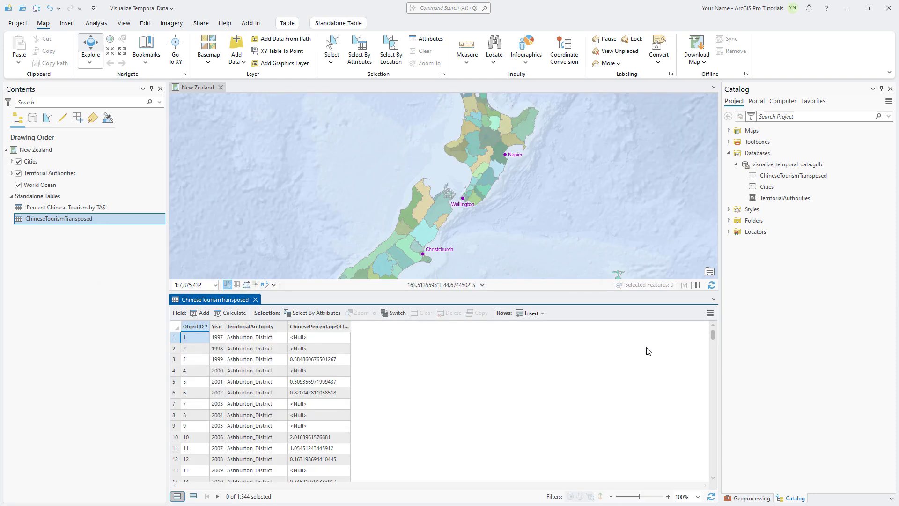
pyautogui.moveTo(712, 335); pyautogui.dragTo(711, 360)
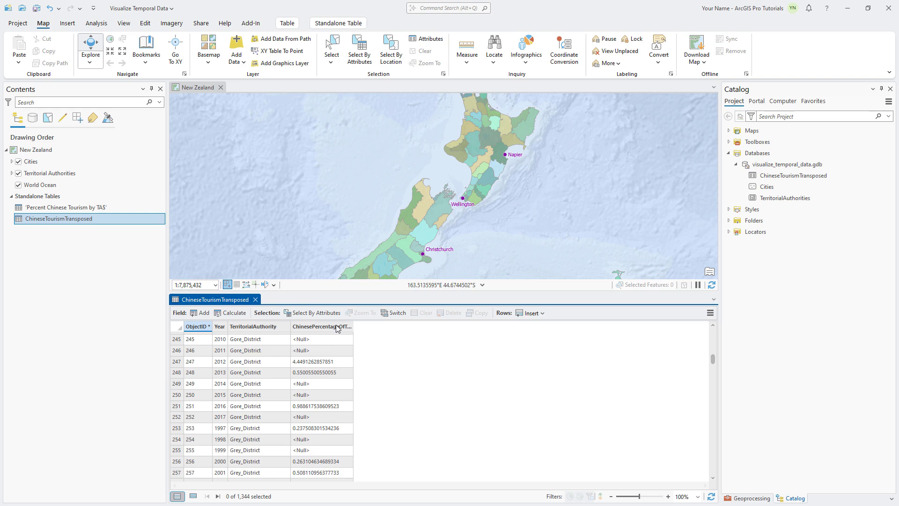
pyautogui.moveTo(336, 326)
# Step: Create a ChinesePercentage field of data type Float in ChineseTourismTransposed and save the fields view
pyautogui.click(288, 25)
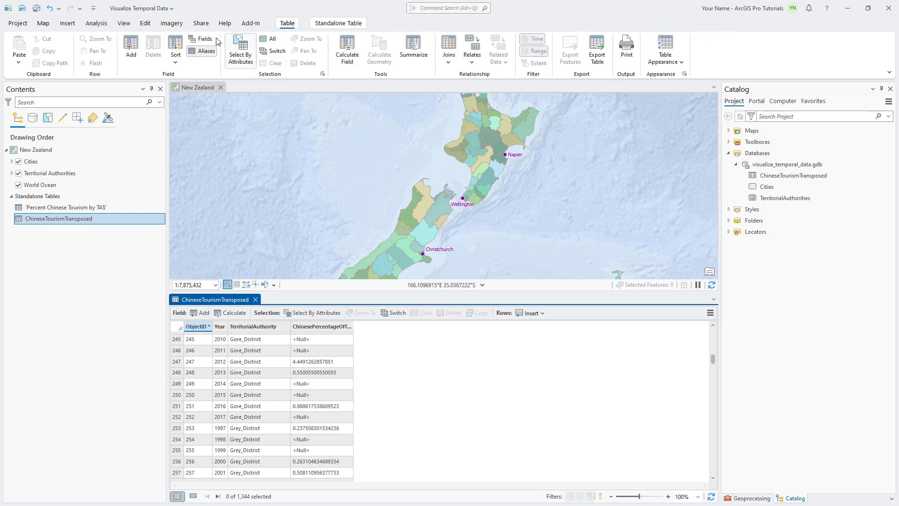
pyautogui.click(132, 55)
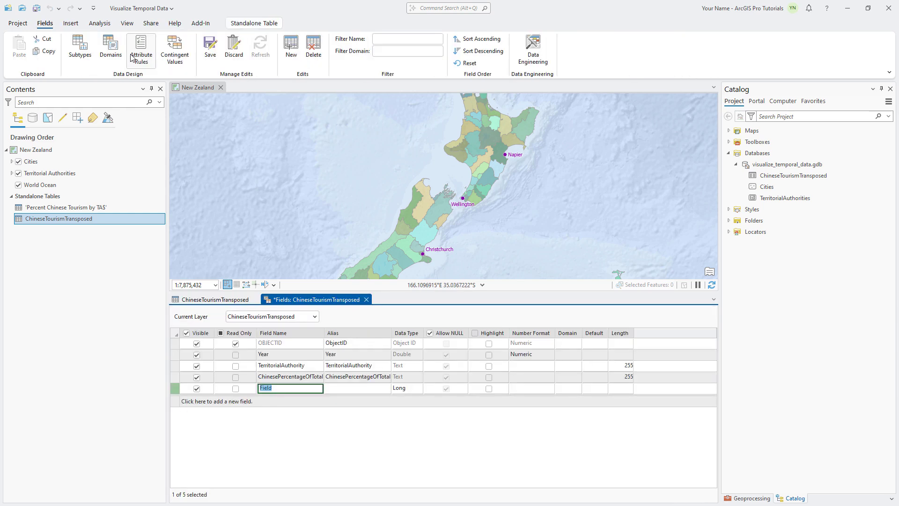
pyautogui.write('ChinesePercentage')
pyautogui.press('Return')
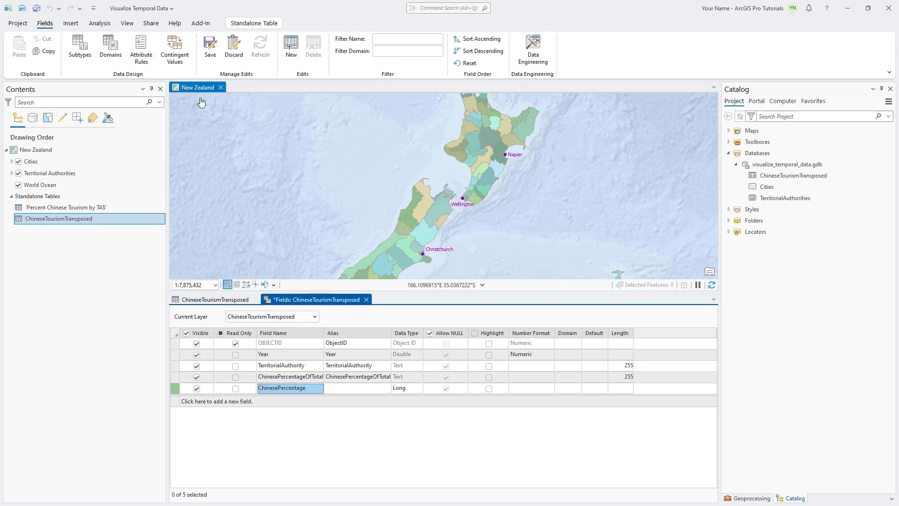
pyautogui.click(411, 392)
pyautogui.click(411, 392)
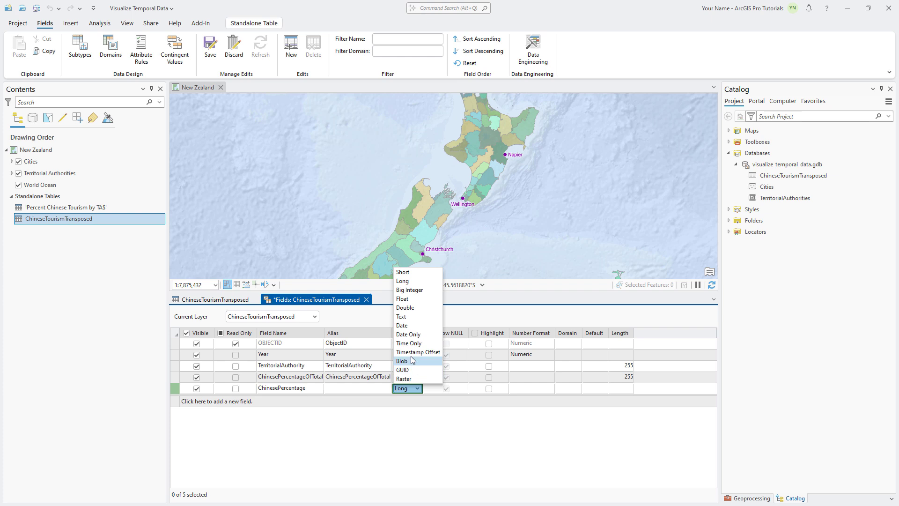
pyautogui.click(412, 302)
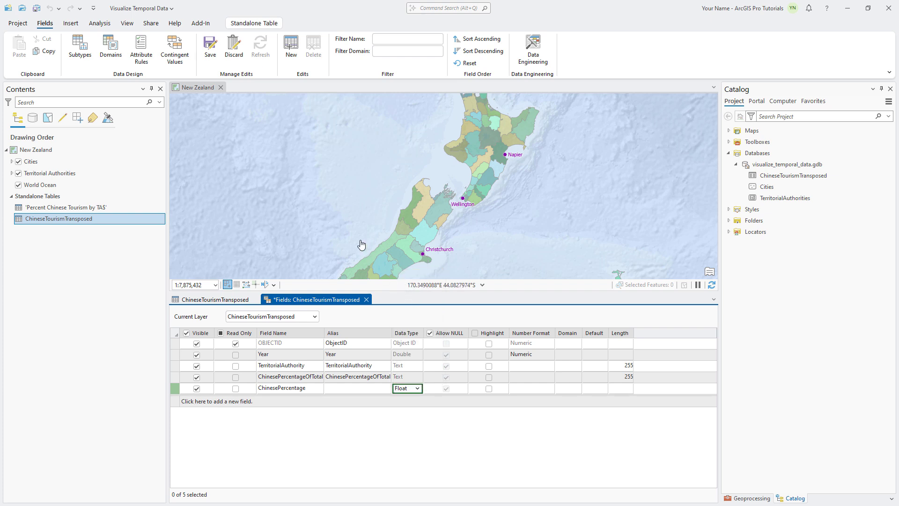
pyautogui.click(210, 52)
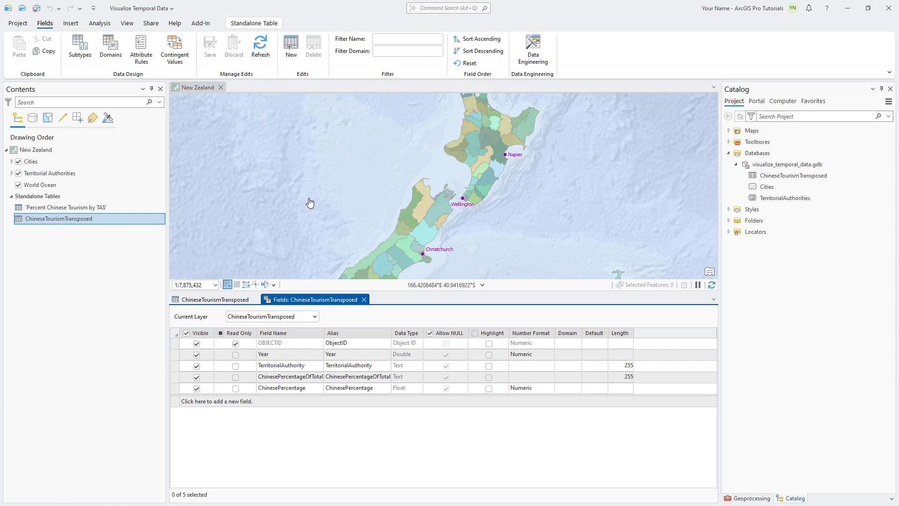
# Step: Calculate the ChinesePercentage field as a copy of ChinesePercentageOfTotal
pyautogui.click(364, 300)
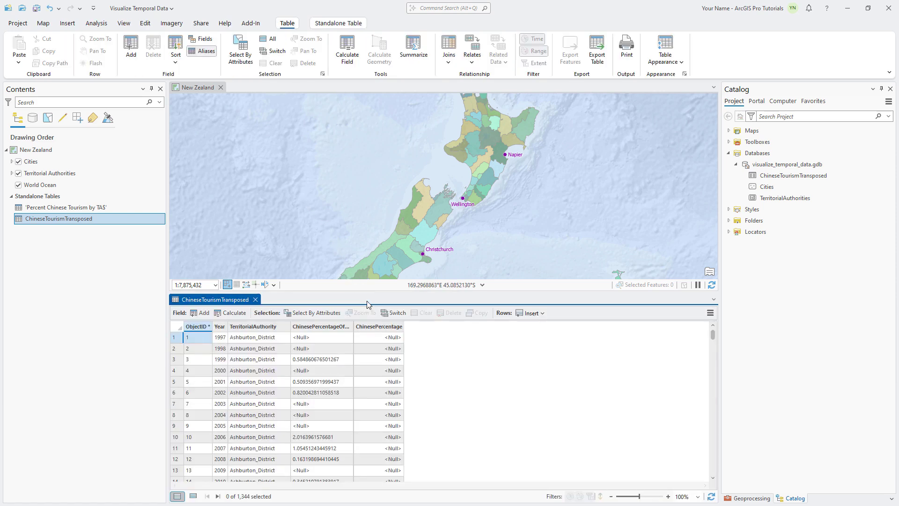
pyautogui.rightClick(371, 327)
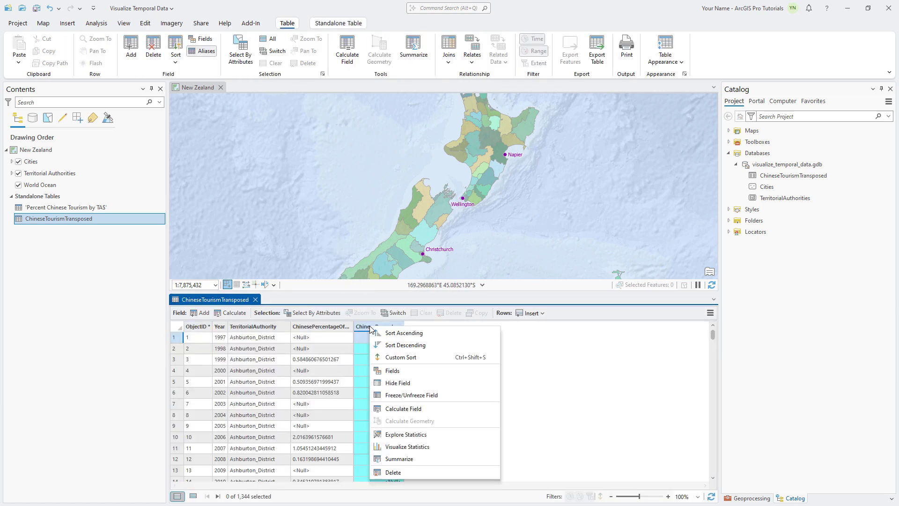
pyautogui.click(403, 409)
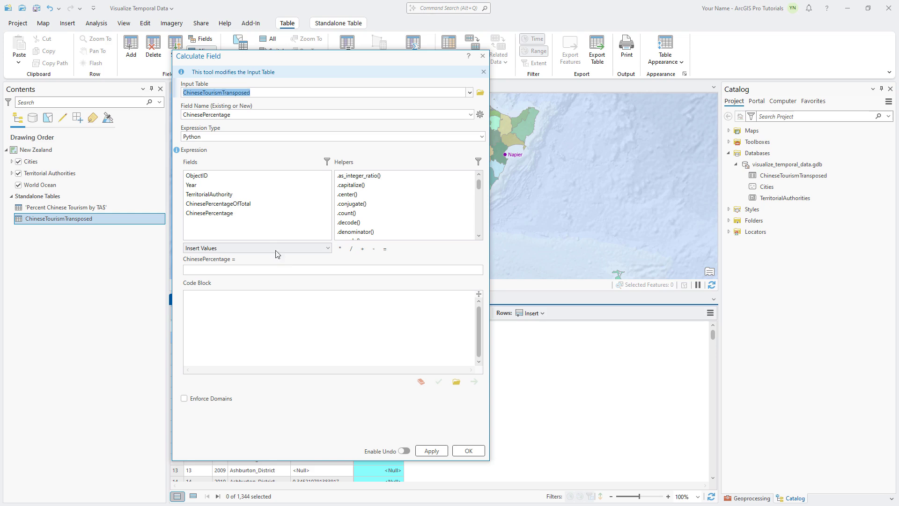
pyautogui.click(251, 206)
pyautogui.doubleClick(251, 204)
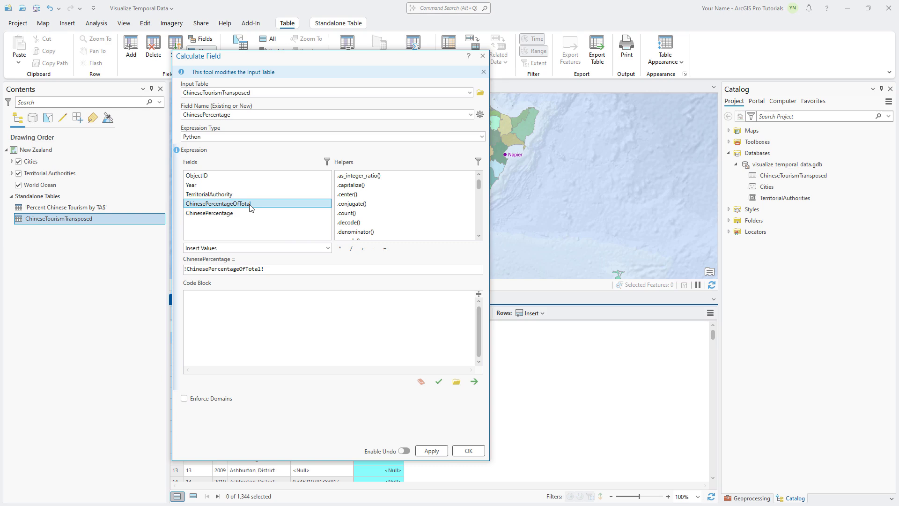
pyautogui.click(464, 451)
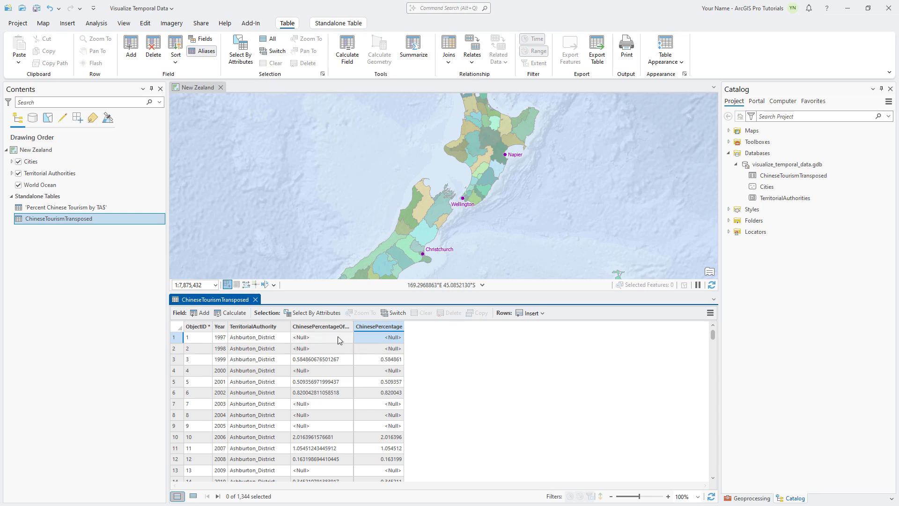
# Step: Delete the ChinesePercentageOfTotal field from the table and confirm
pyautogui.click(321, 326)
pyautogui.rightClick(321, 326)
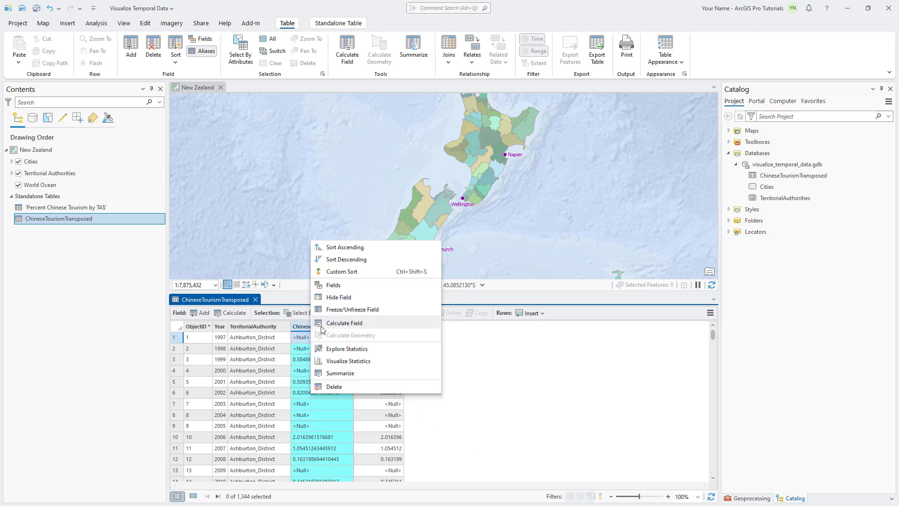
pyautogui.click(339, 387)
pyautogui.click(478, 274)
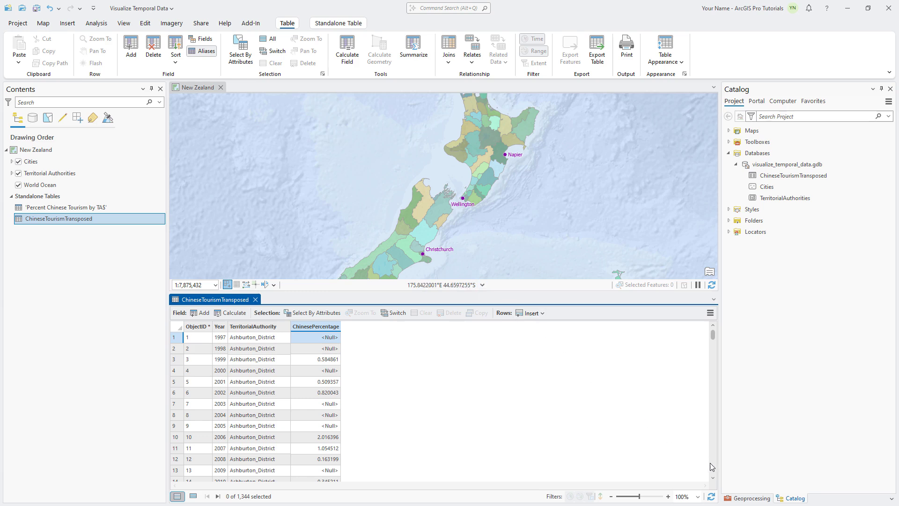
# Step: Open the Convert Temporal Field tool with ChineseTourismTransposed as the input table
pyautogui.click(738, 499)
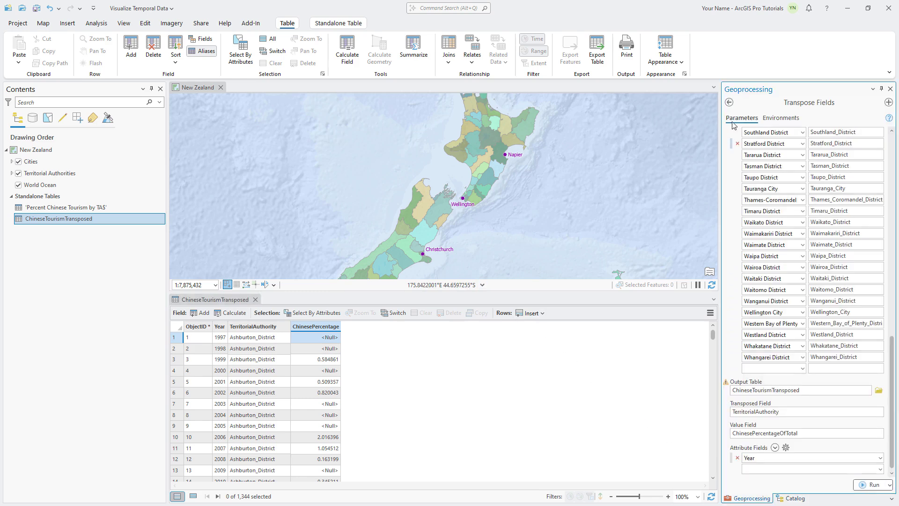
pyautogui.click(729, 102)
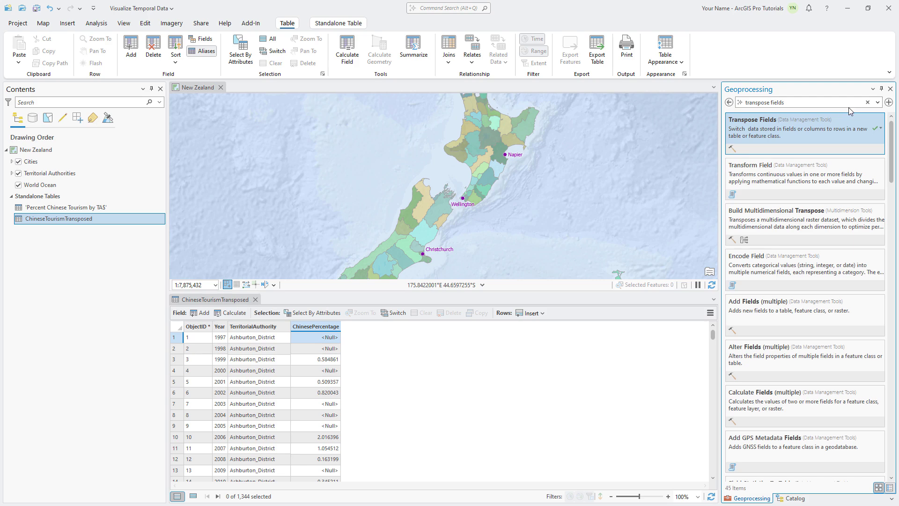
pyautogui.click(867, 102)
pyautogui.write('convert temporal field')
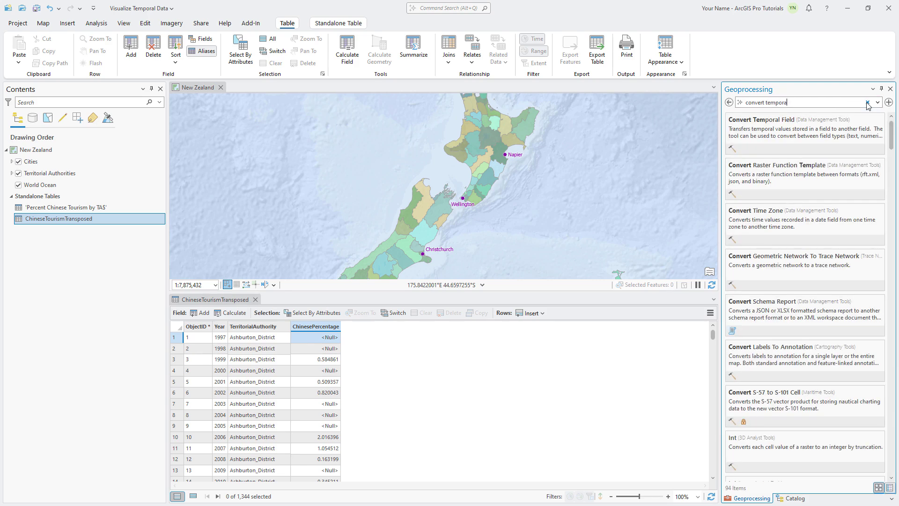
pyautogui.click(850, 131)
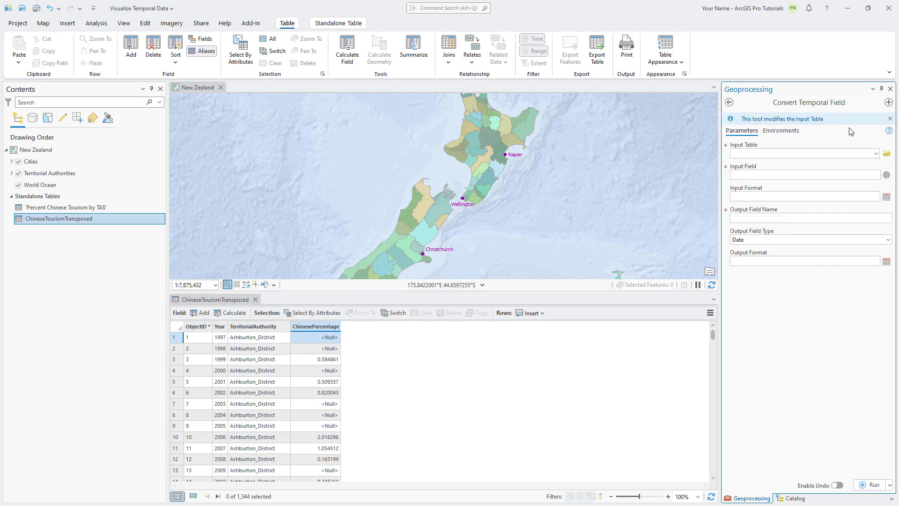
pyautogui.click(875, 154)
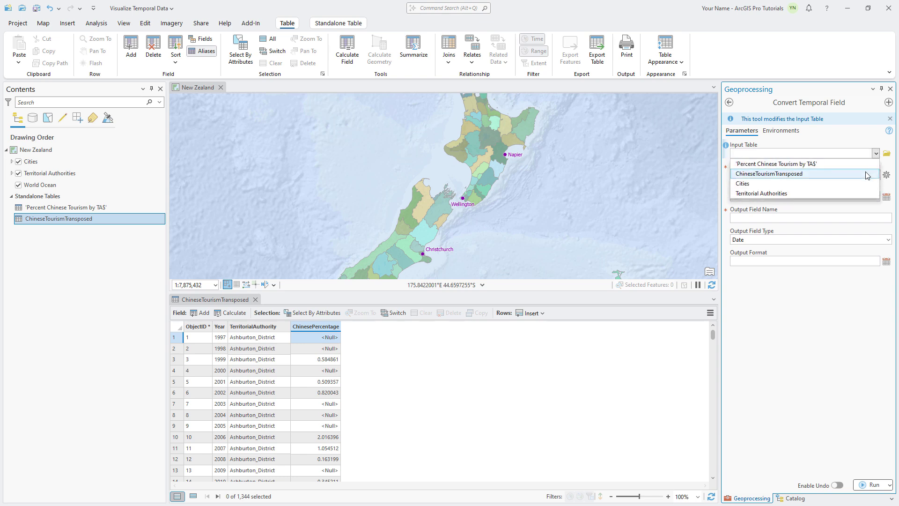
pyautogui.click(867, 174)
# Step: Convert the Year field using input format yyyy into a Year_Converted date field
pyautogui.click(877, 175)
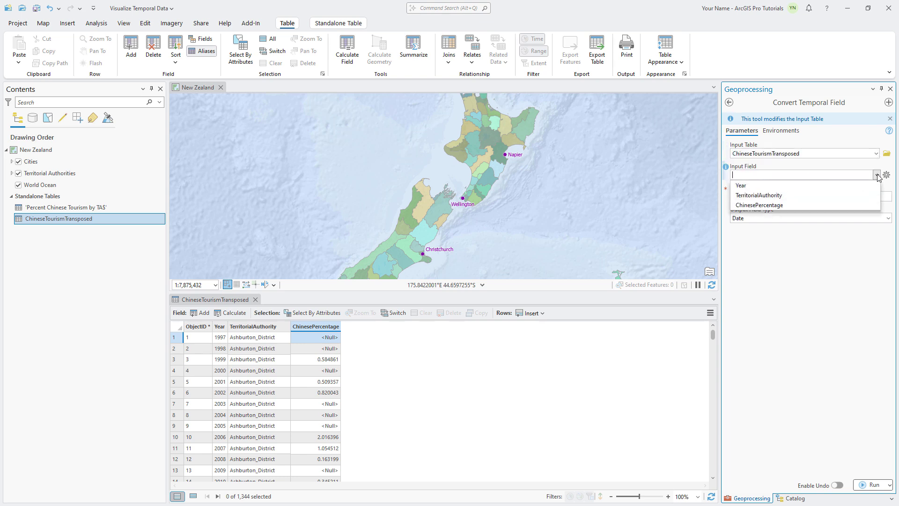
pyautogui.click(858, 186)
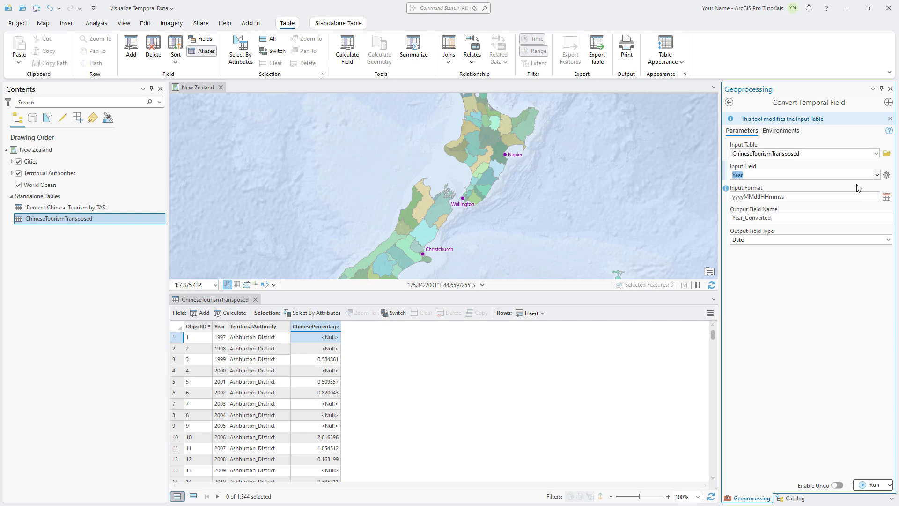
pyautogui.click(886, 197)
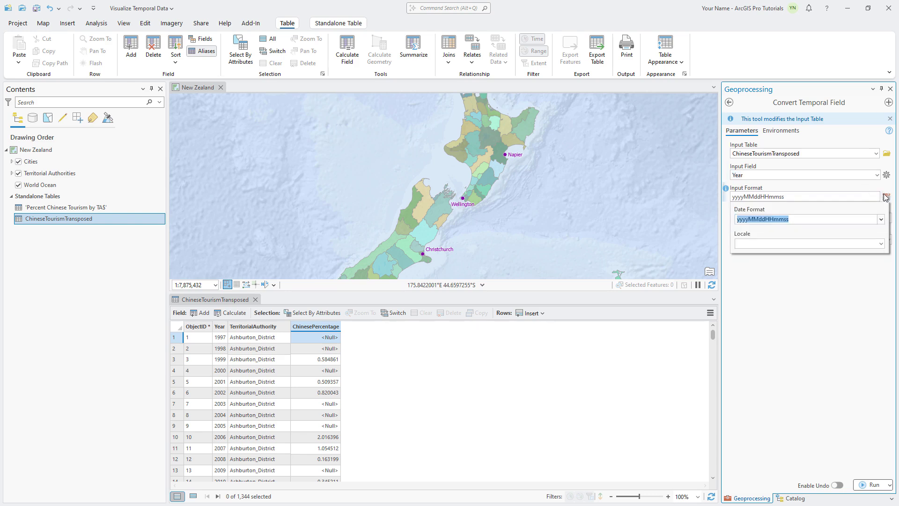
pyautogui.click(881, 219)
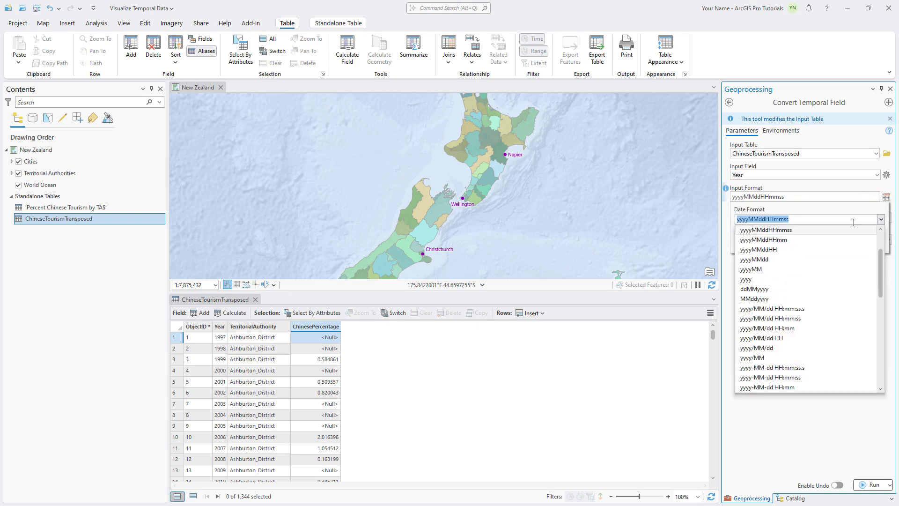
pyautogui.click(789, 280)
pyautogui.click(790, 281)
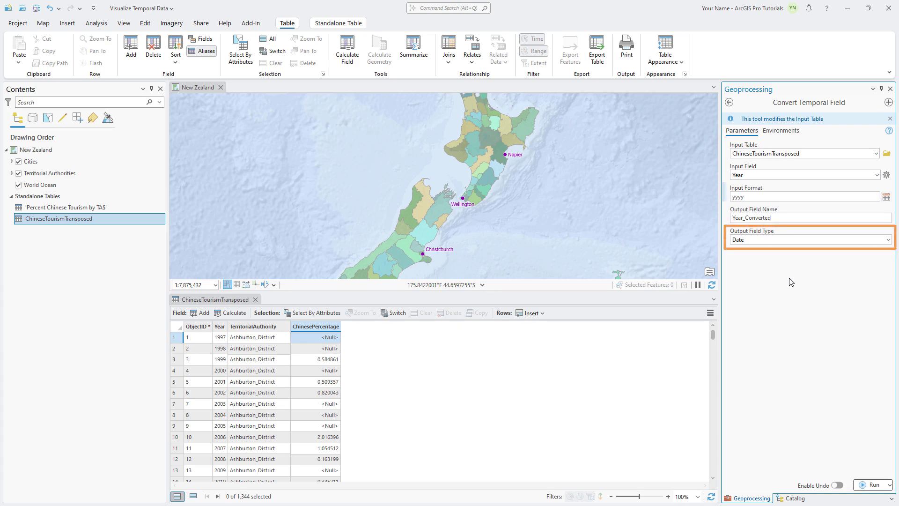
pyautogui.click(867, 485)
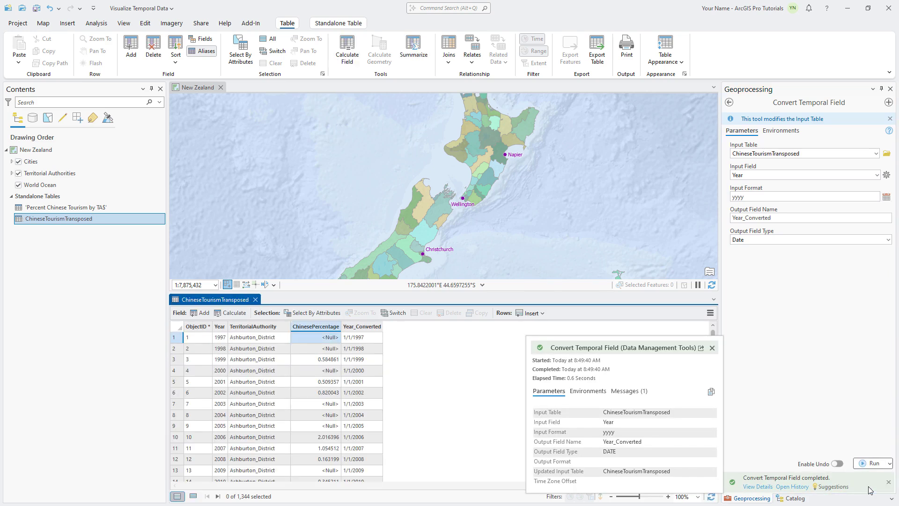
# Step: Delete the original Year field from ChineseTourismTransposed and confirm
pyautogui.click(219, 327)
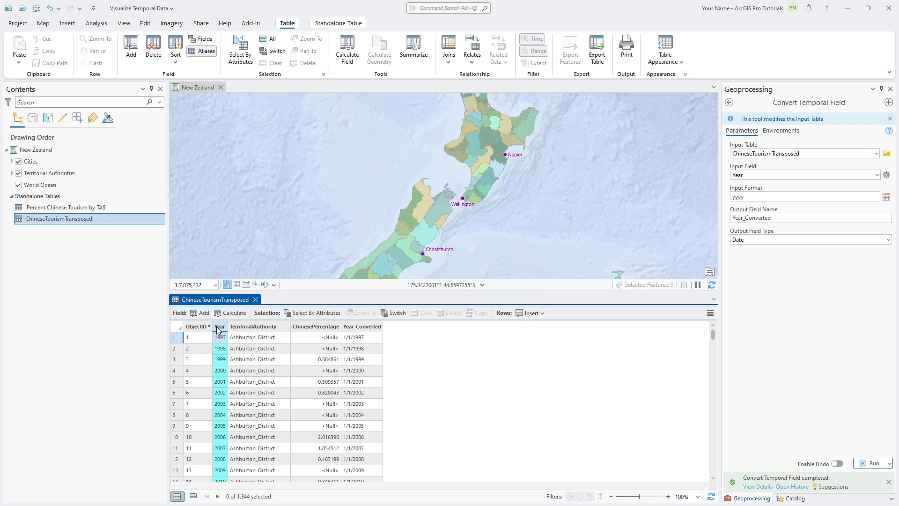
pyautogui.rightClick(217, 329)
pyautogui.click(222, 330)
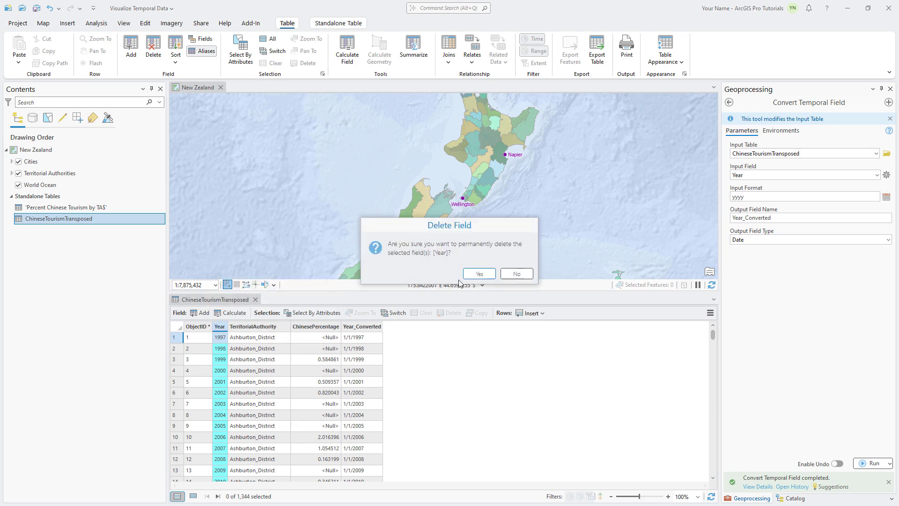
pyautogui.click(473, 276)
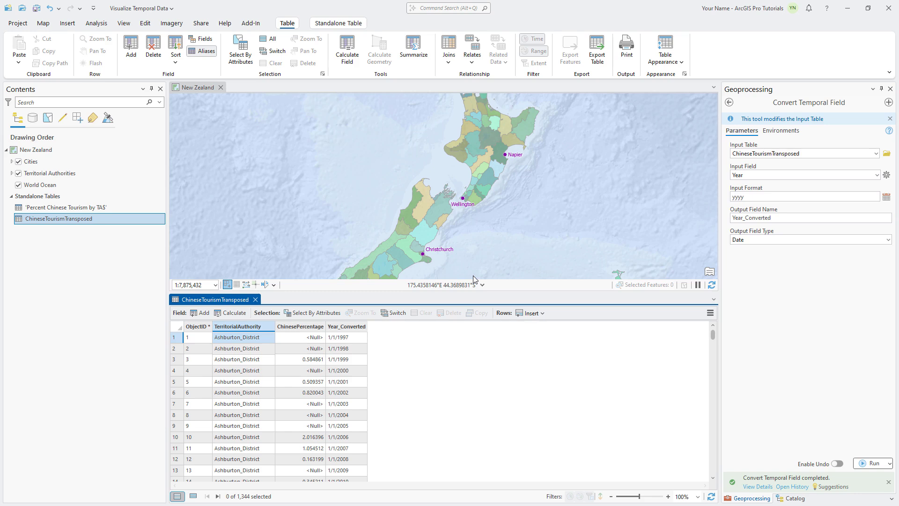
# Step: Open Territorial Authorities' attribute table from Contents, then close the ChineseTourismTransposed table view
pyautogui.rightClick(72, 174)
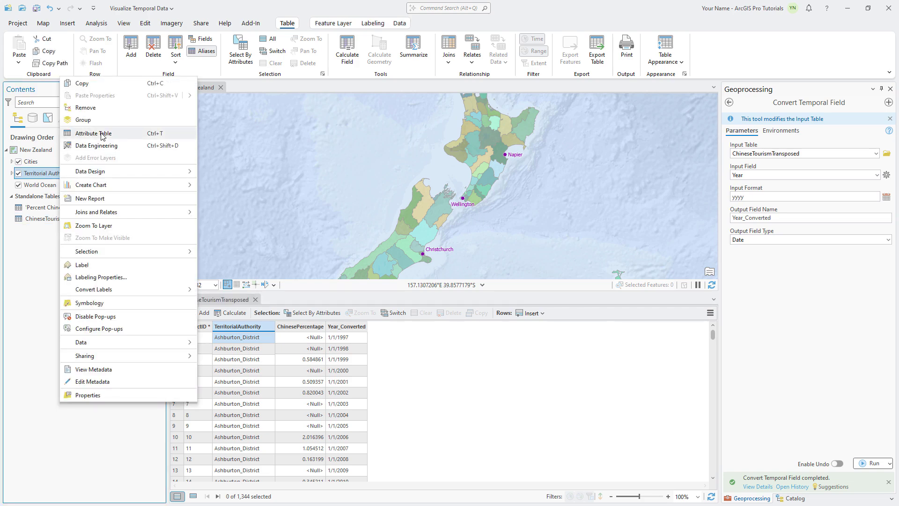
pyautogui.click(102, 134)
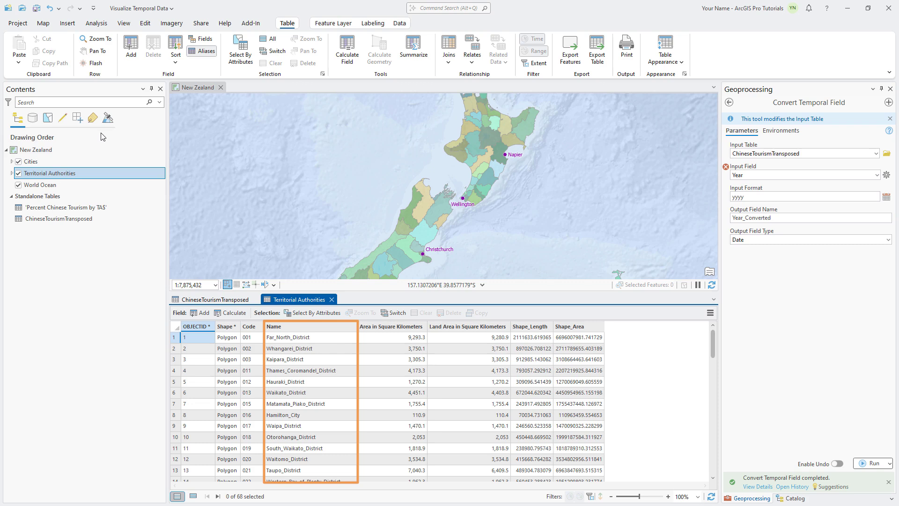
pyautogui.click(212, 300)
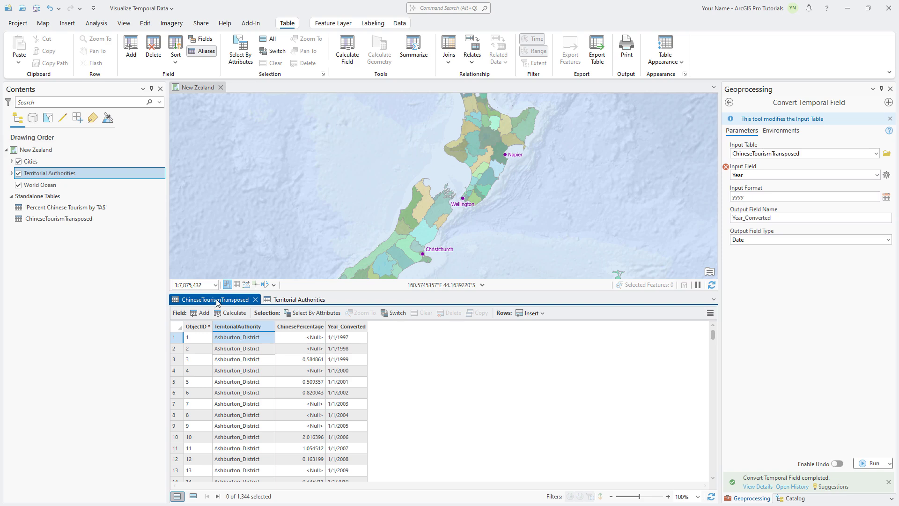
pyautogui.click(254, 299)
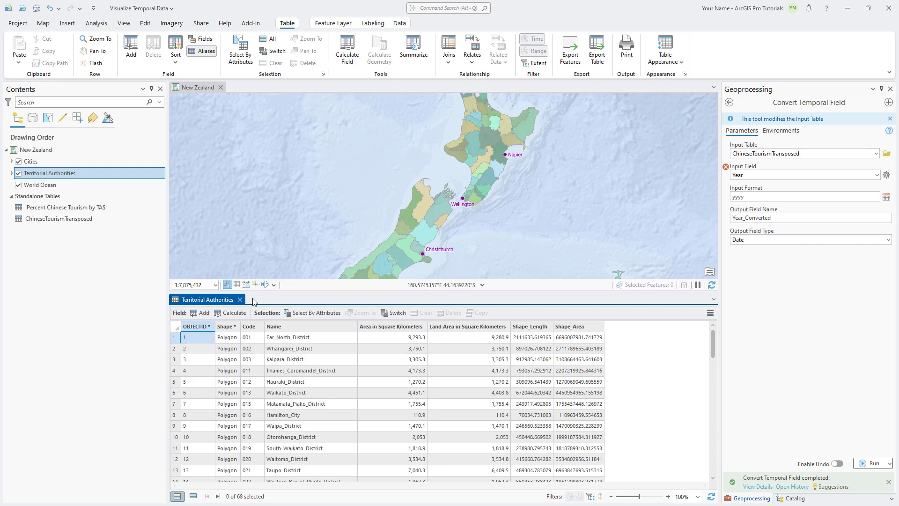
# Step: Set up an Add Join from Territorial Authorities' Name field to ChineseTourismTransposed
pyautogui.rightClick(108, 173)
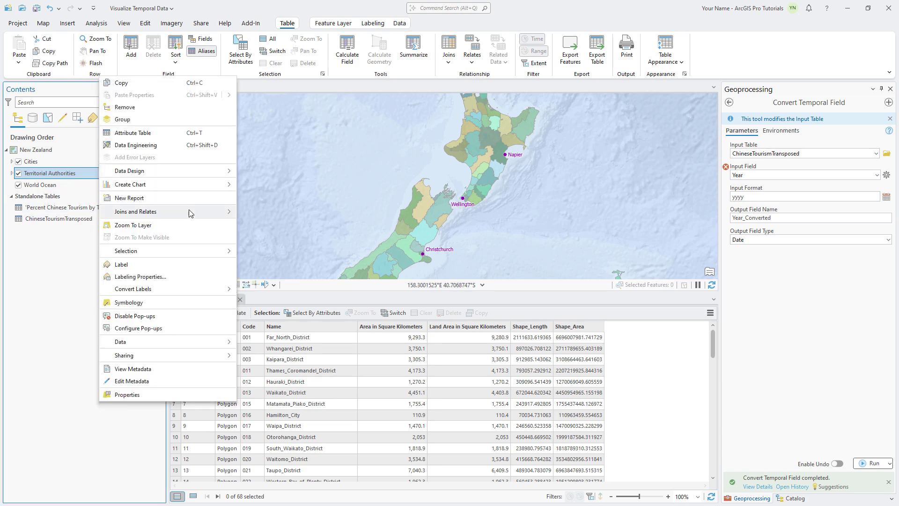
pyautogui.moveTo(189, 211)
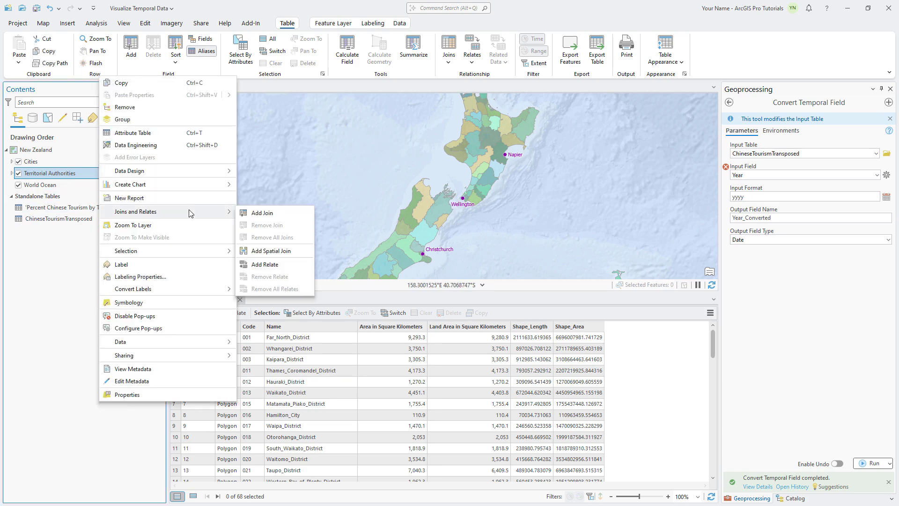
pyautogui.click(260, 213)
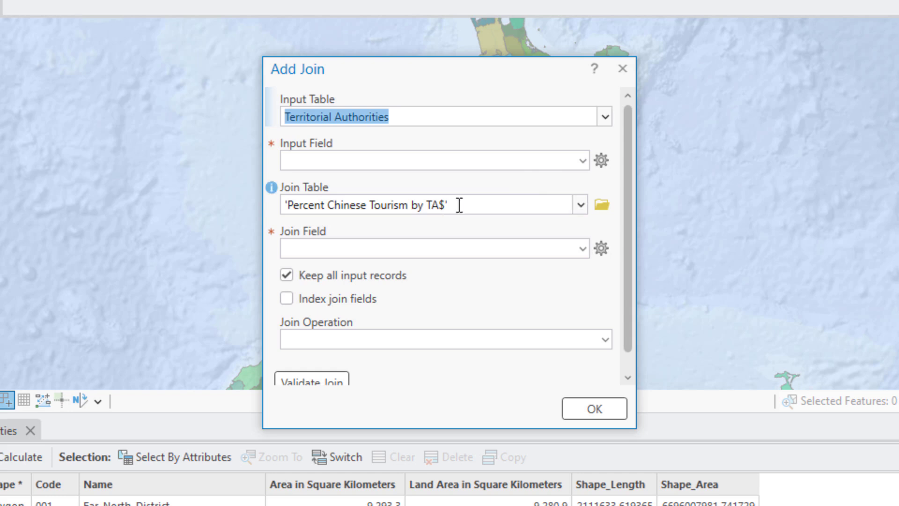
pyautogui.click(577, 162)
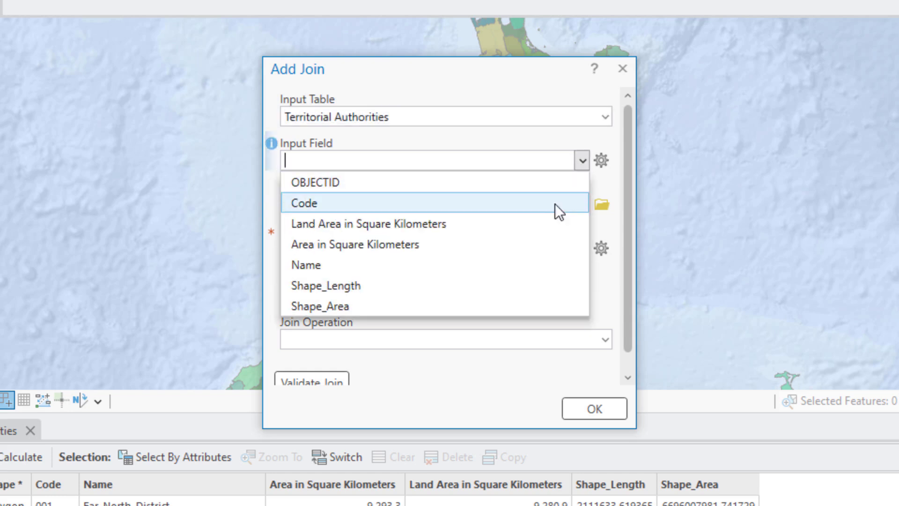
pyautogui.click(551, 260)
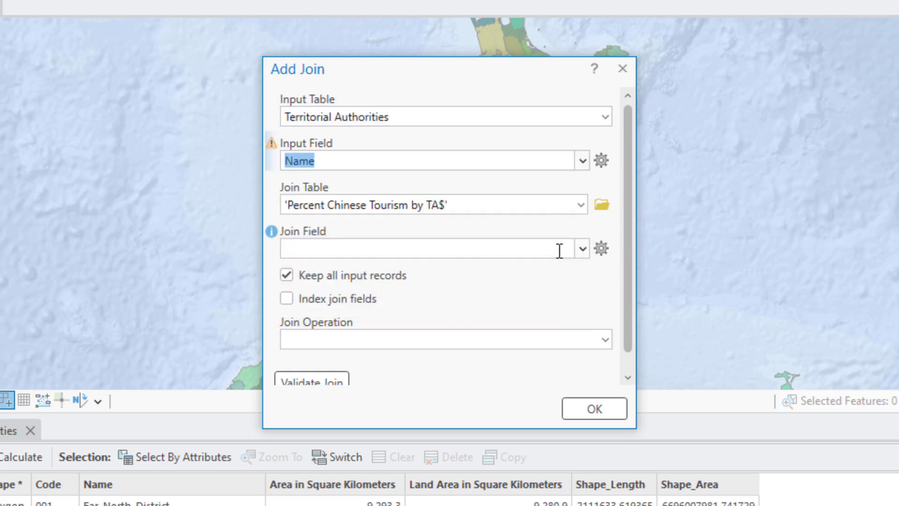
pyautogui.click(585, 207)
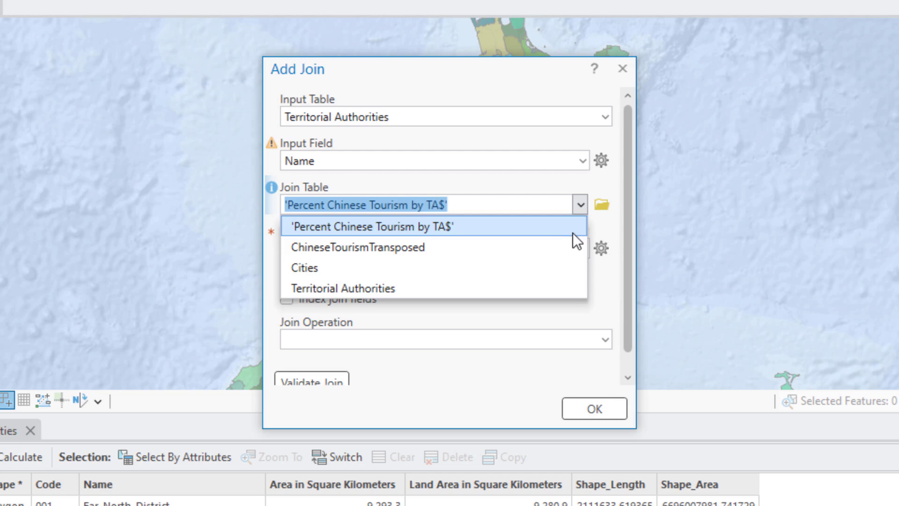
pyautogui.click(567, 245)
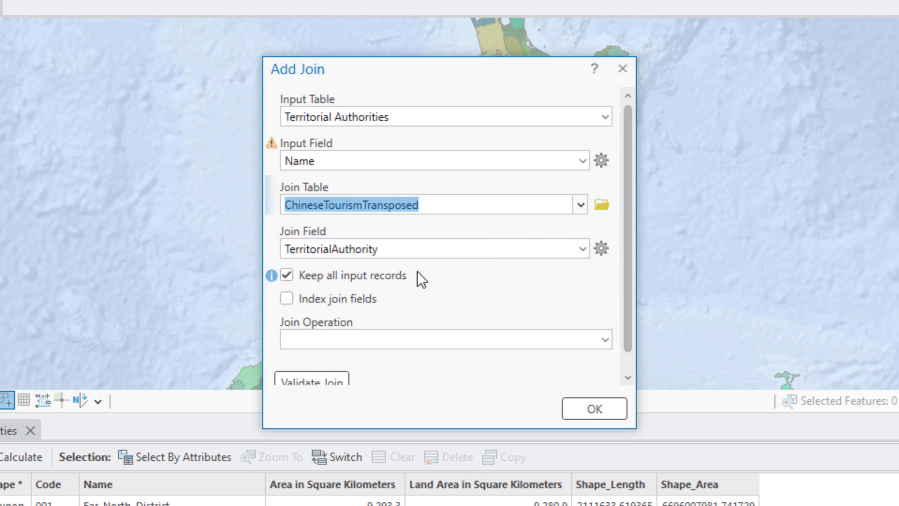
# Step: Index the join fields, validate the join, and apply it
pyautogui.click(288, 296)
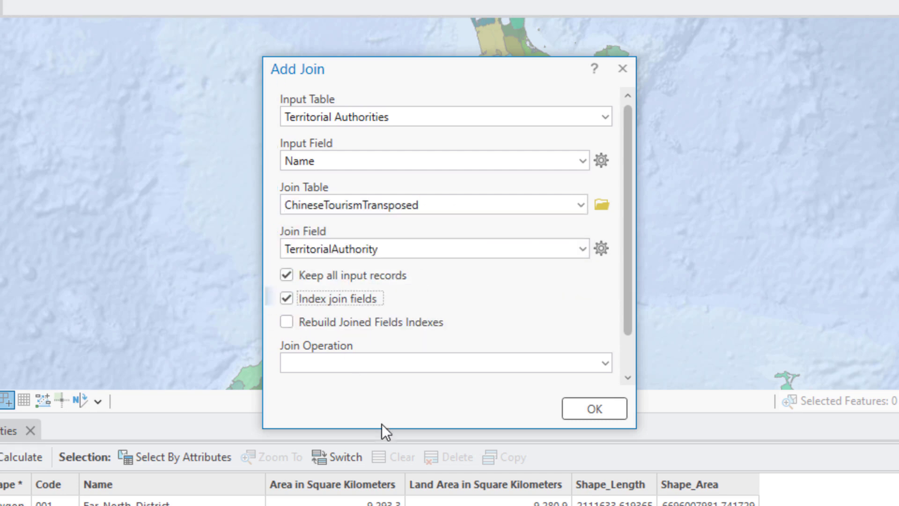
pyautogui.moveTo(381, 426); pyautogui.dragTo(378, 503)
pyautogui.click(322, 409)
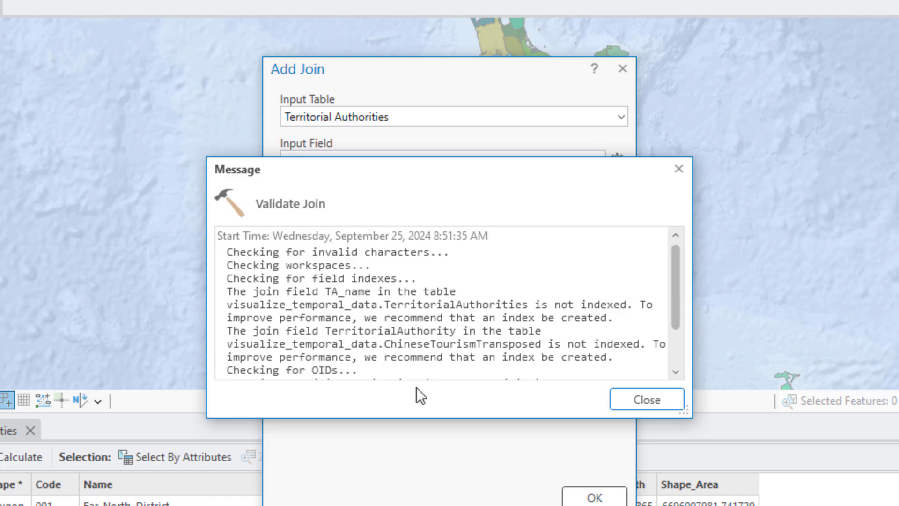
pyautogui.moveTo(678, 308); pyautogui.dragTo(683, 363)
pyautogui.click(668, 399)
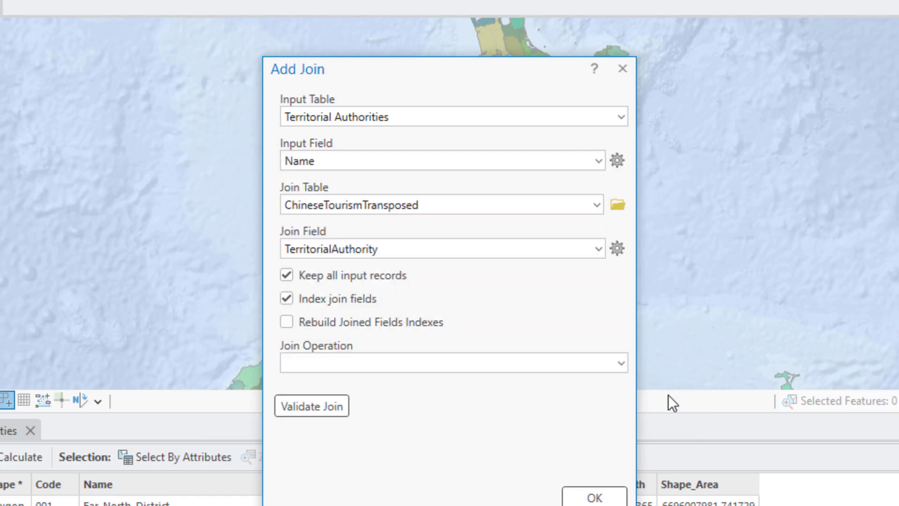
pyautogui.click(601, 497)
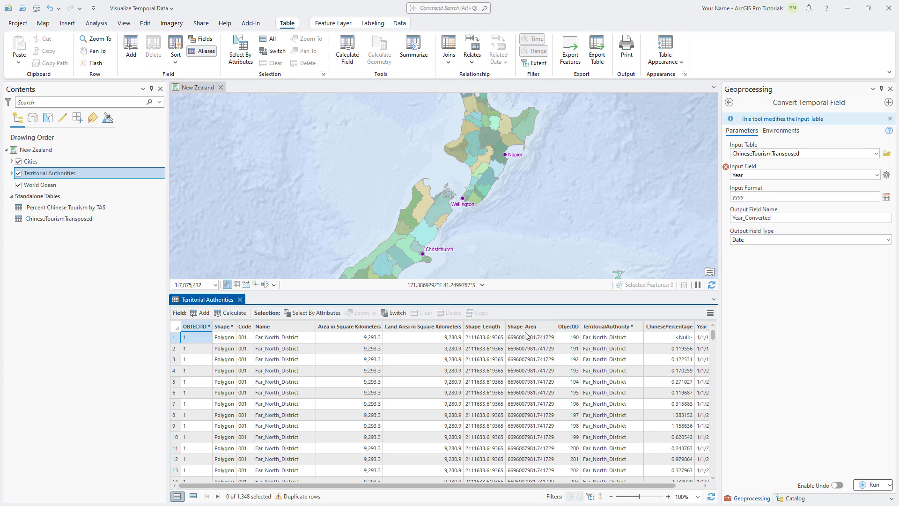
# Step: Open the Fields view of the joined Territorial Authorities table
pyautogui.moveTo(509, 485); pyautogui.dragTo(547, 497)
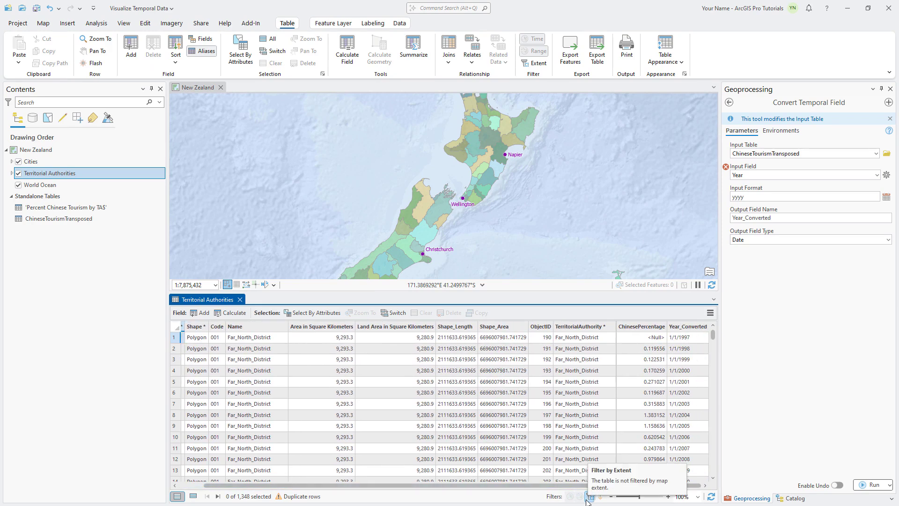
pyautogui.rightClick(503, 326)
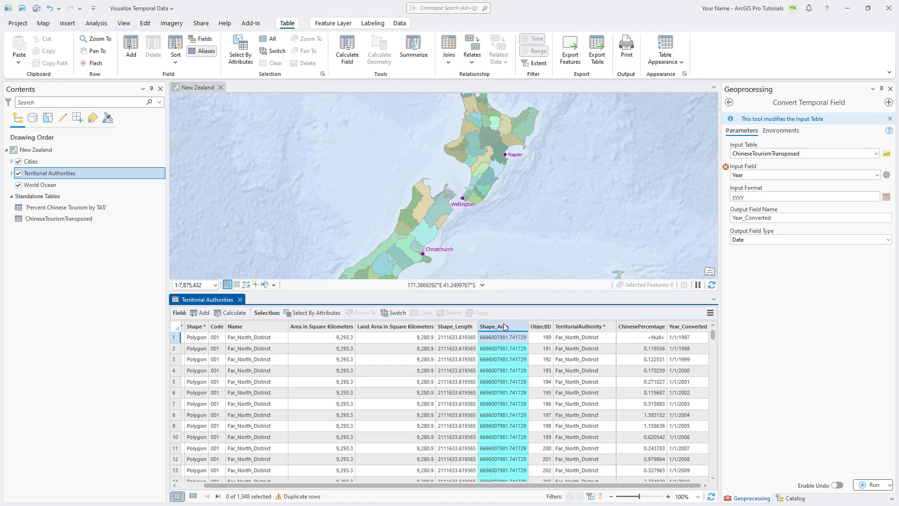
pyautogui.click(517, 221)
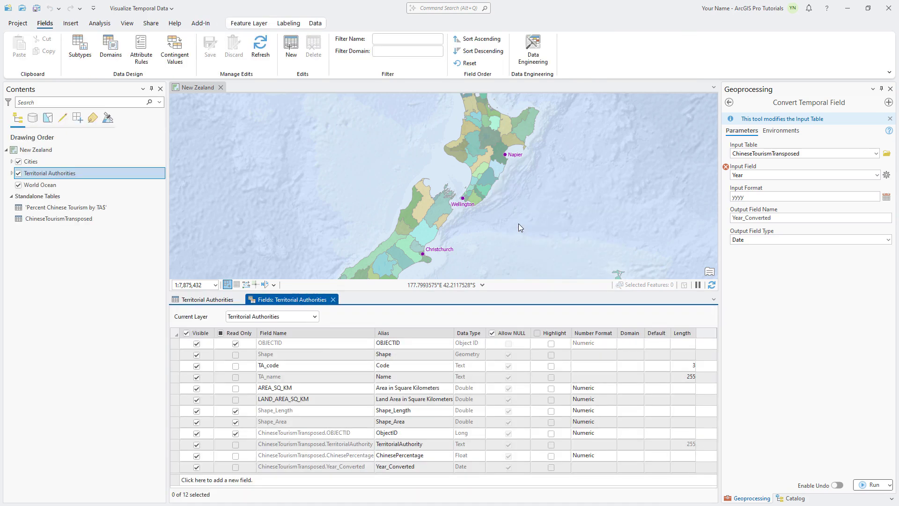
# Step: Leave only TA_name, ChinesePercentage and Year_Converted visible, save, and return to the table
pyautogui.click(186, 334)
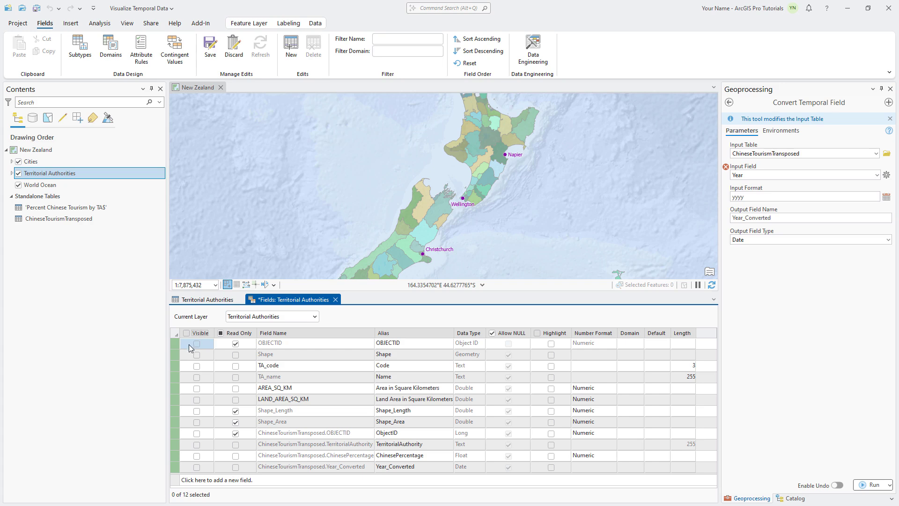
pyautogui.click(196, 377)
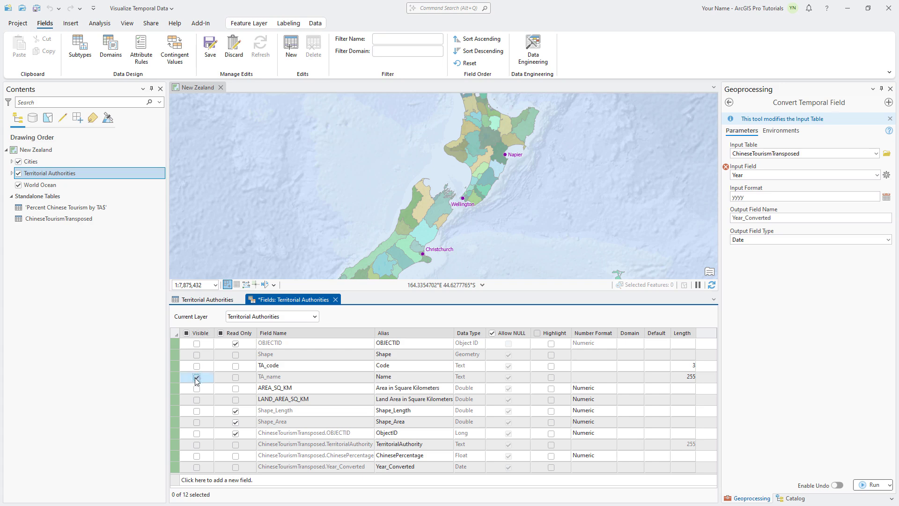
pyautogui.click(197, 456)
pyautogui.click(197, 467)
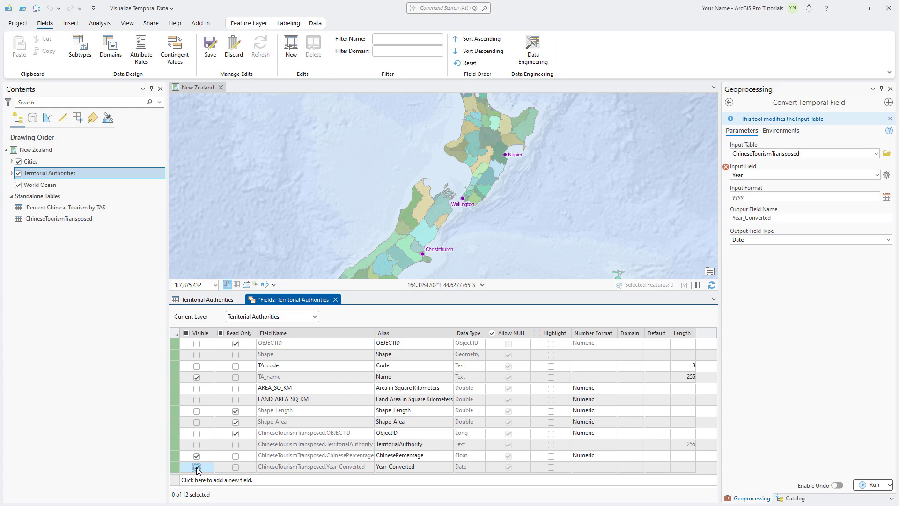
pyautogui.click(210, 47)
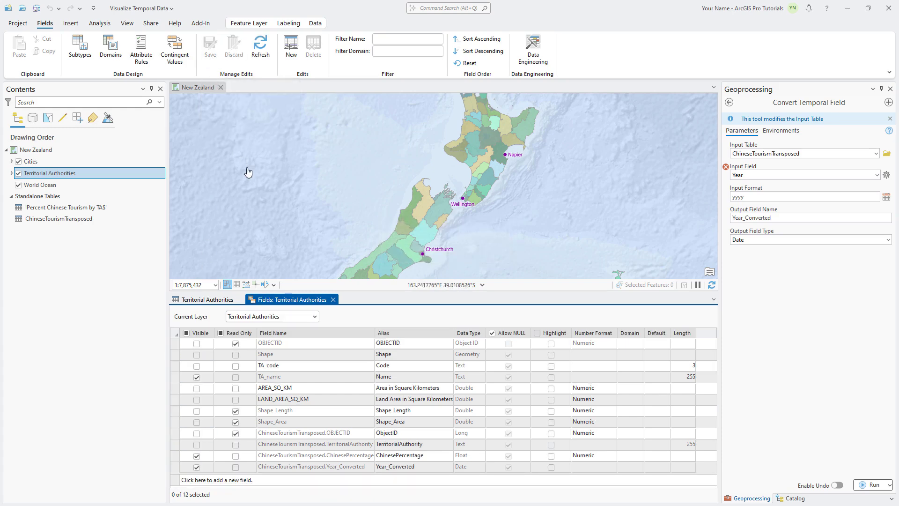
pyautogui.click(332, 300)
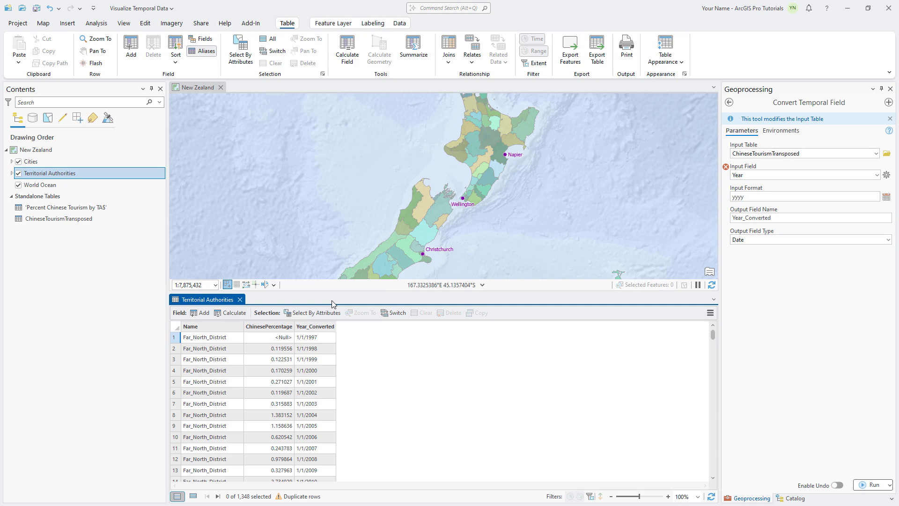
# Step: Close the Territorial Authorities attribute table tab
pyautogui.click(240, 299)
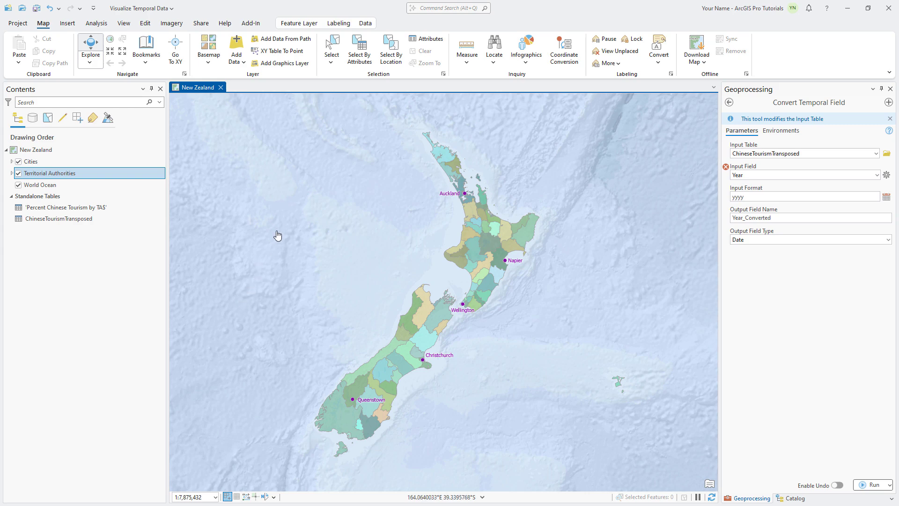
# Step: Select Territorial Authorities by location using the Contains relationship with Cities as selecting features
pyautogui.click(388, 58)
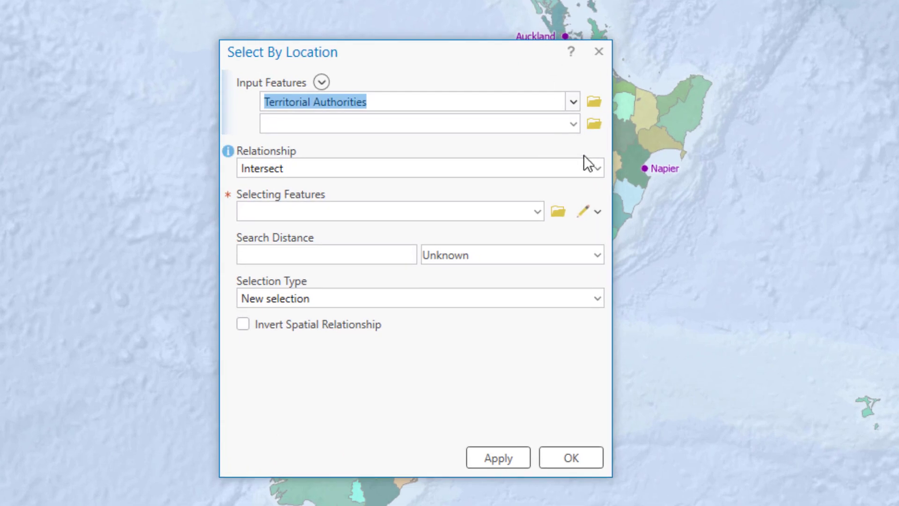
pyautogui.click(593, 167)
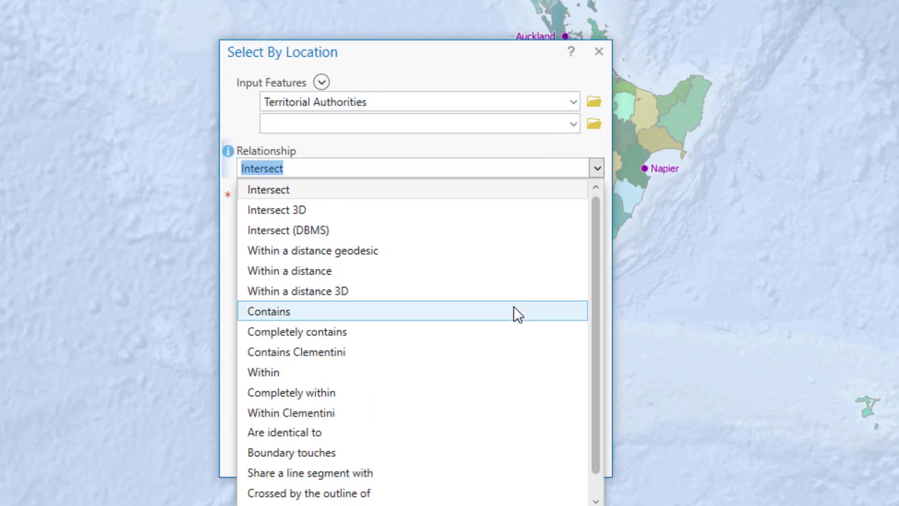
pyautogui.click(513, 311)
pyautogui.click(534, 216)
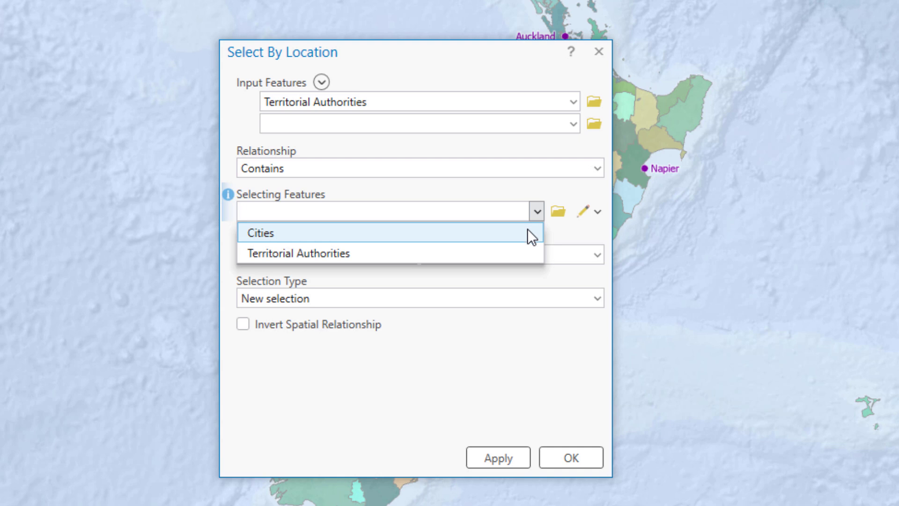
pyautogui.click(527, 232)
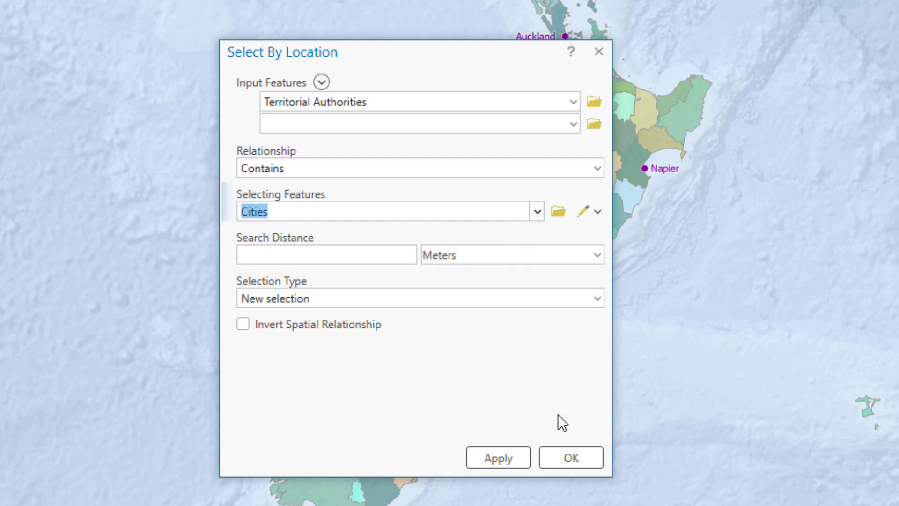
pyautogui.click(570, 458)
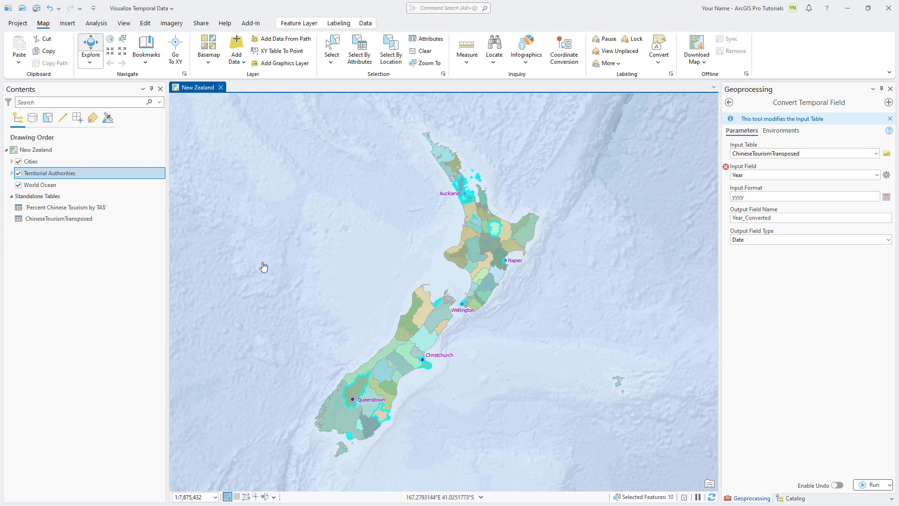
# Step: Add a Line Chart for Territorial Authorities via its Create Chart menu
pyautogui.rightClick(103, 177)
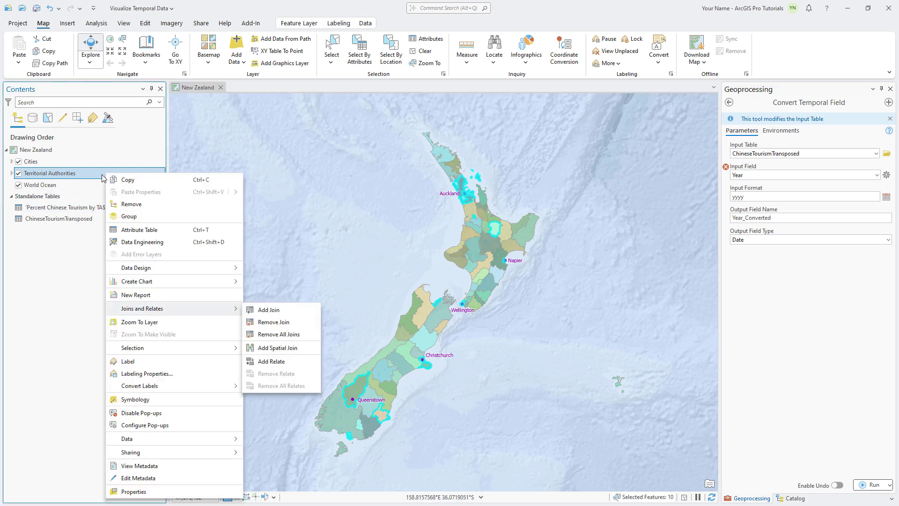
pyautogui.moveTo(199, 287)
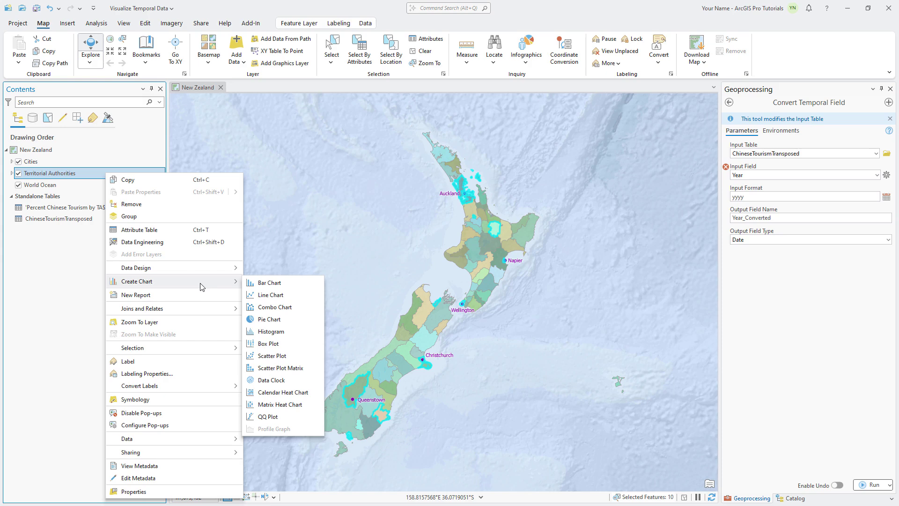
pyautogui.click(273, 294)
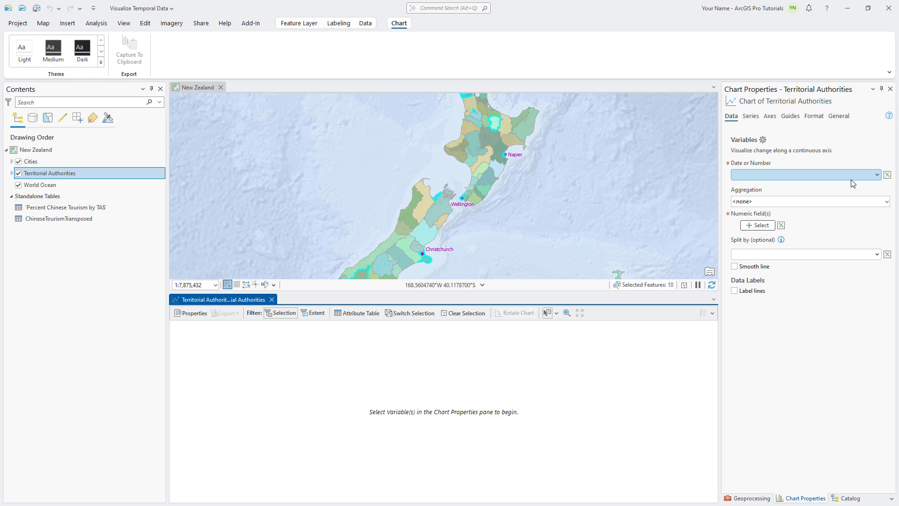
# Step: Plot ChinesePercentage against Year_Converted as the chart's date axis
pyautogui.click(876, 176)
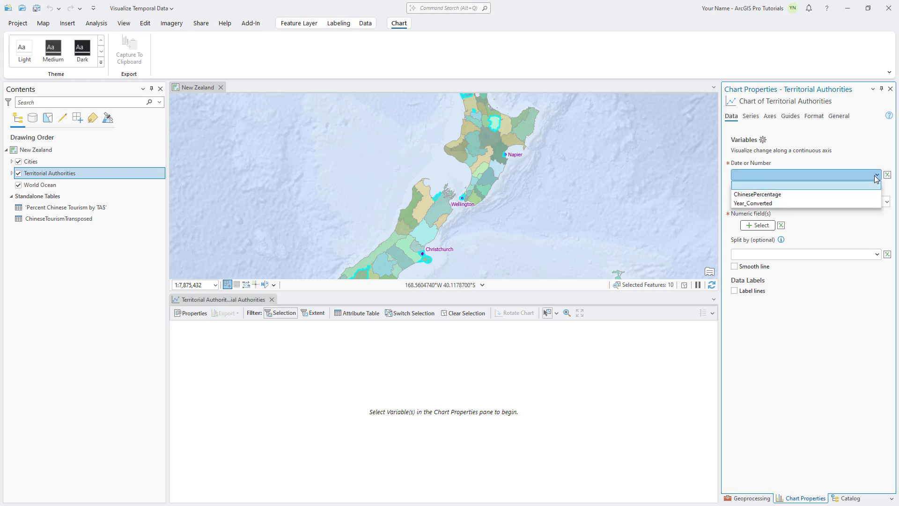
pyautogui.click(870, 203)
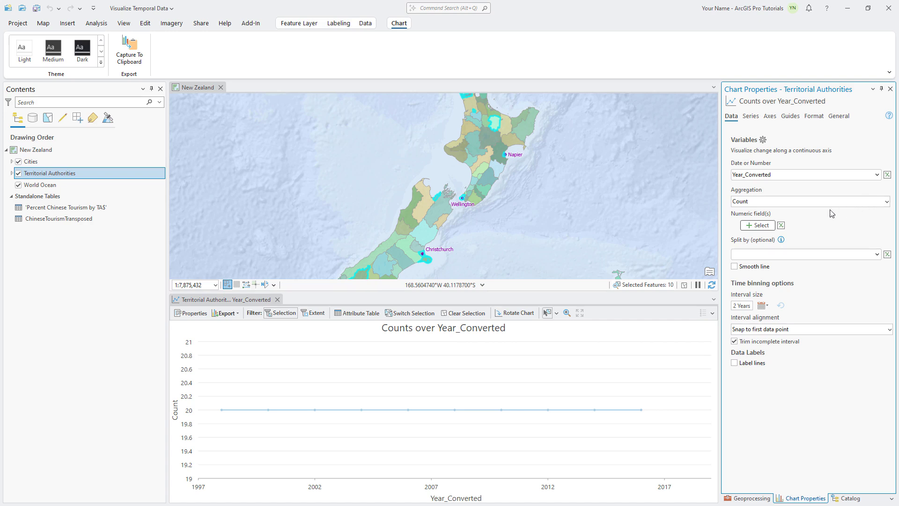
pyautogui.click(757, 226)
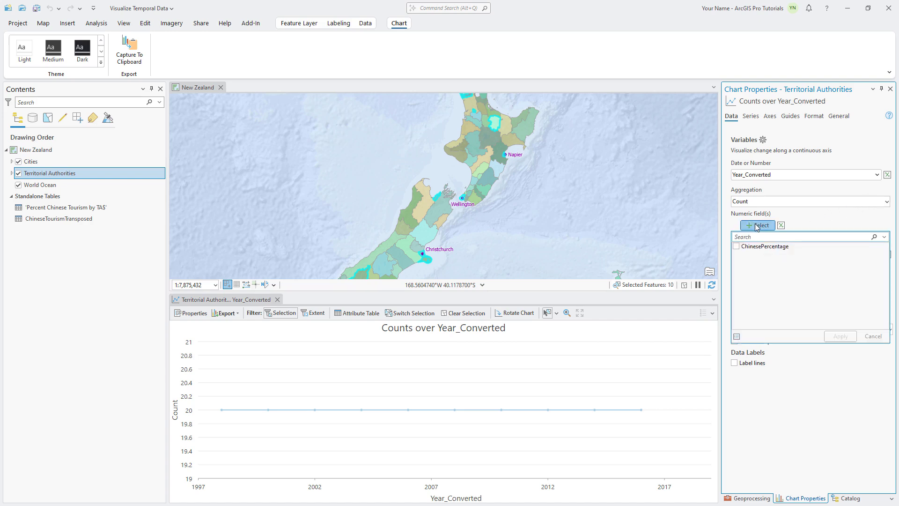
pyautogui.click(736, 247)
pyautogui.click(839, 337)
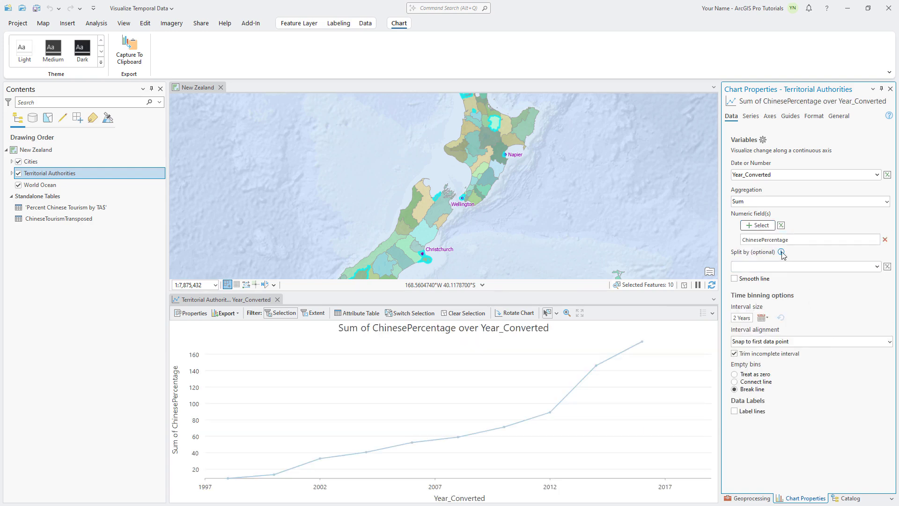
# Step: Split lines by Name, use a 1-year interval, and stop trimming incomplete intervals
pyautogui.moveTo(783, 254)
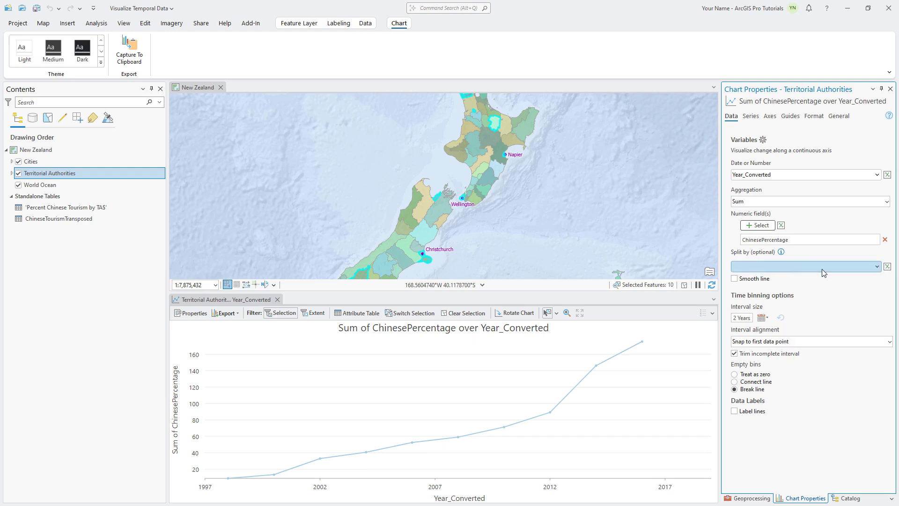
pyautogui.click(822, 269)
pyautogui.click(824, 285)
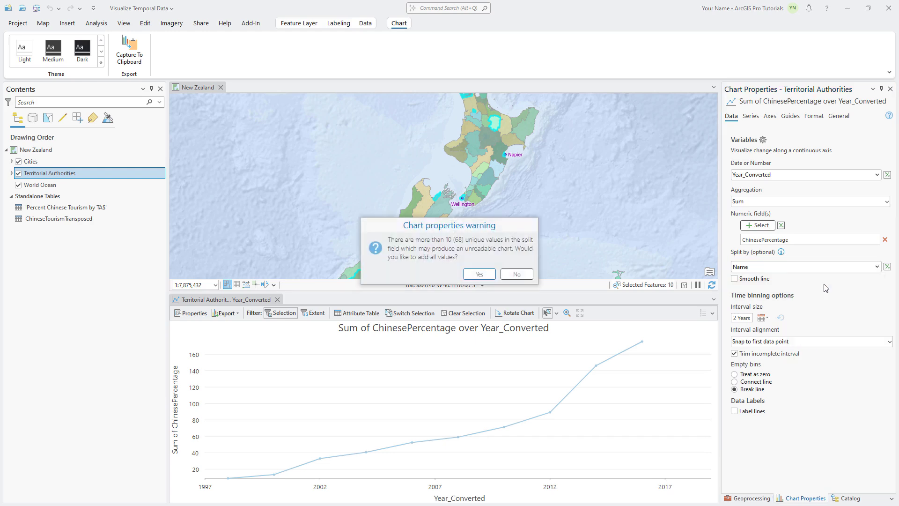
pyautogui.click(482, 271)
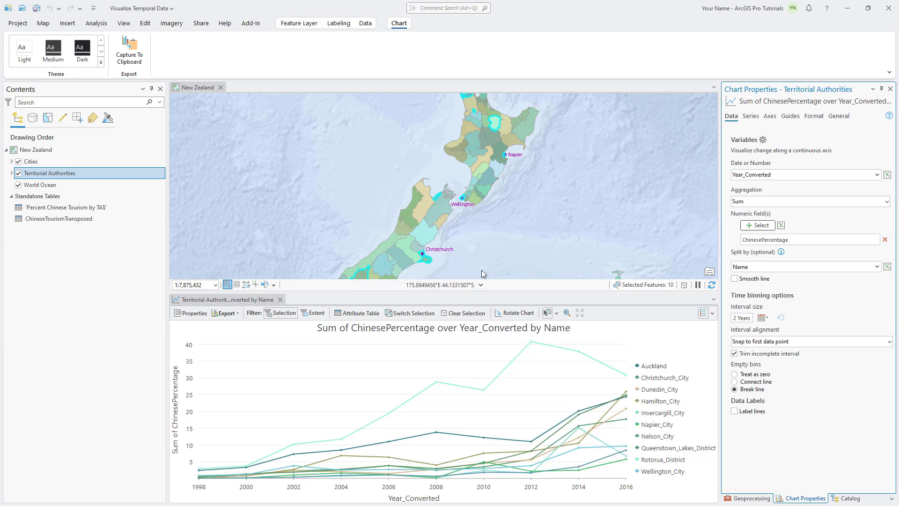
pyautogui.click(762, 318)
pyautogui.click(782, 334)
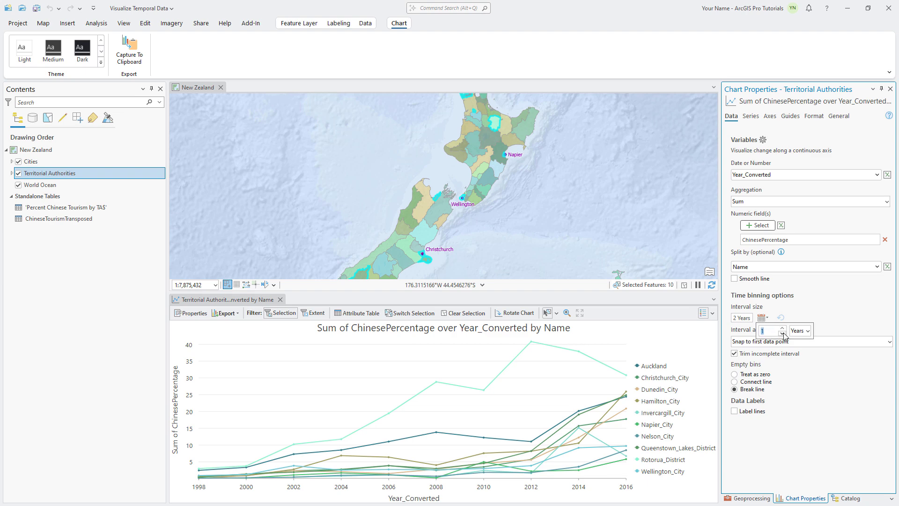
pyautogui.click(845, 333)
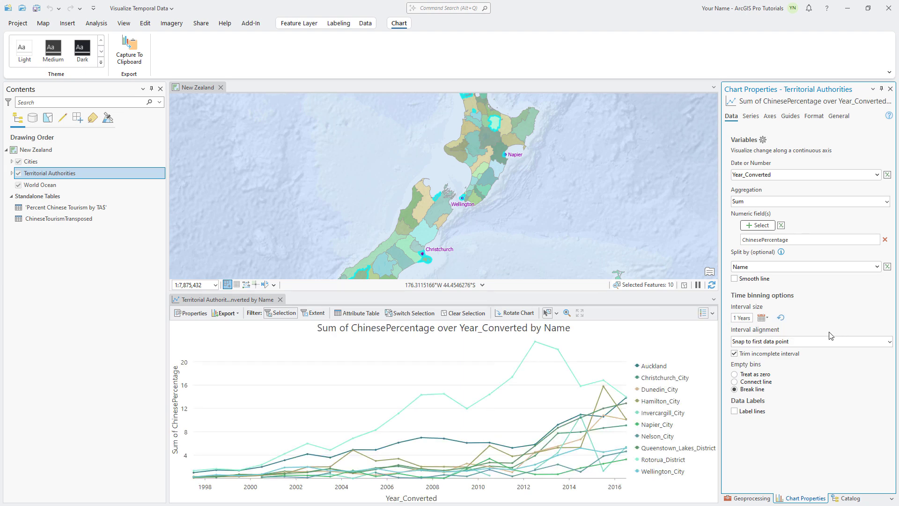
pyautogui.click(734, 354)
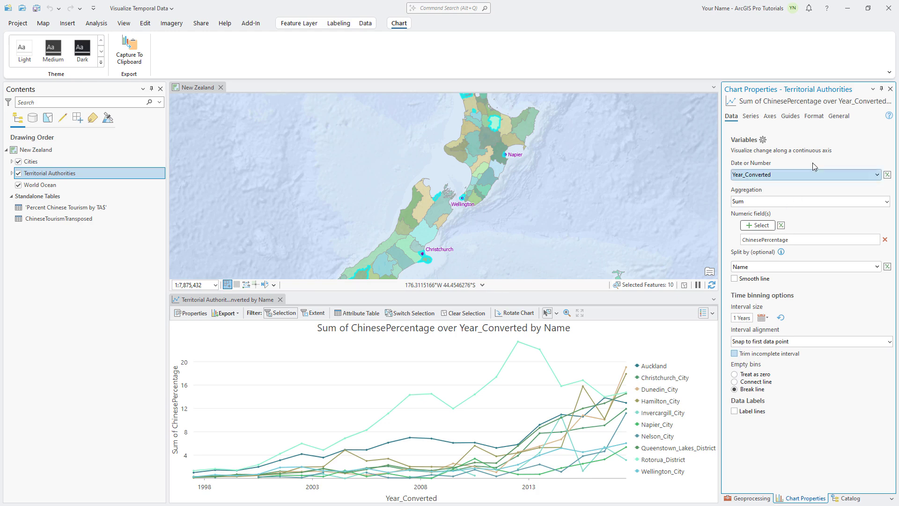
# Step: Enter the chart title 'Chinese Percentage of International Tourism in New Zealand', X axis 'Year', Y axis 'Percentage'
pyautogui.click(839, 117)
pyautogui.moveTo(853, 149); pyautogui.dragTo(718, 156)
pyautogui.write('Chinese Percentage of International Tourism in ')
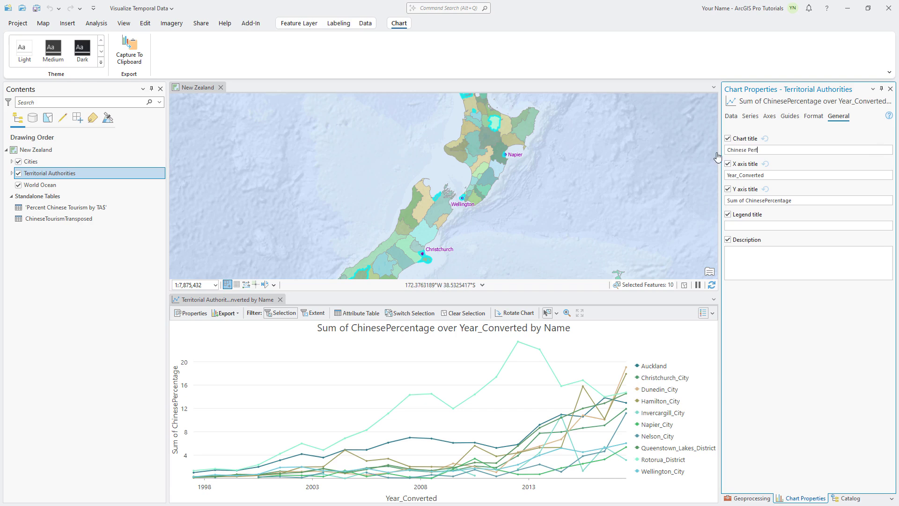
pyautogui.write('New Zealand')
pyautogui.press('Tab')
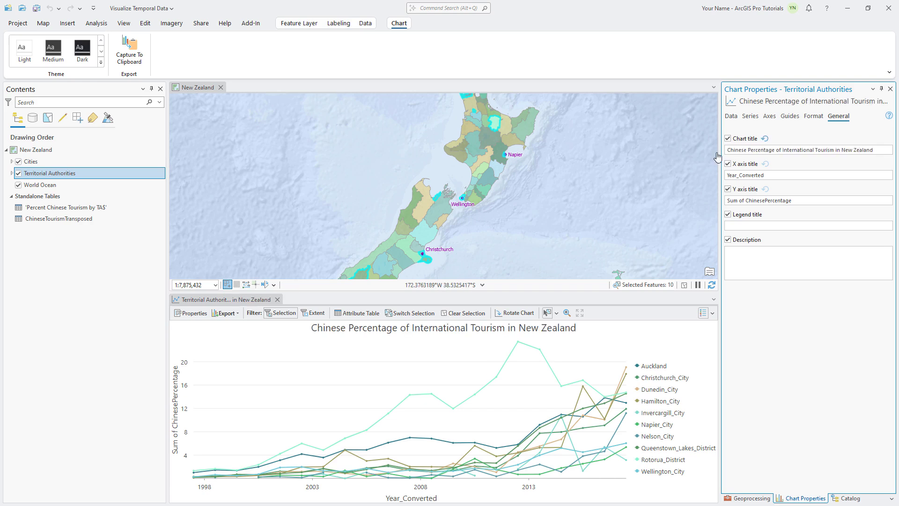
pyautogui.write('Year')
pyautogui.moveTo(793, 201); pyautogui.dragTo(720, 204)
pyautogui.write('Percentage')
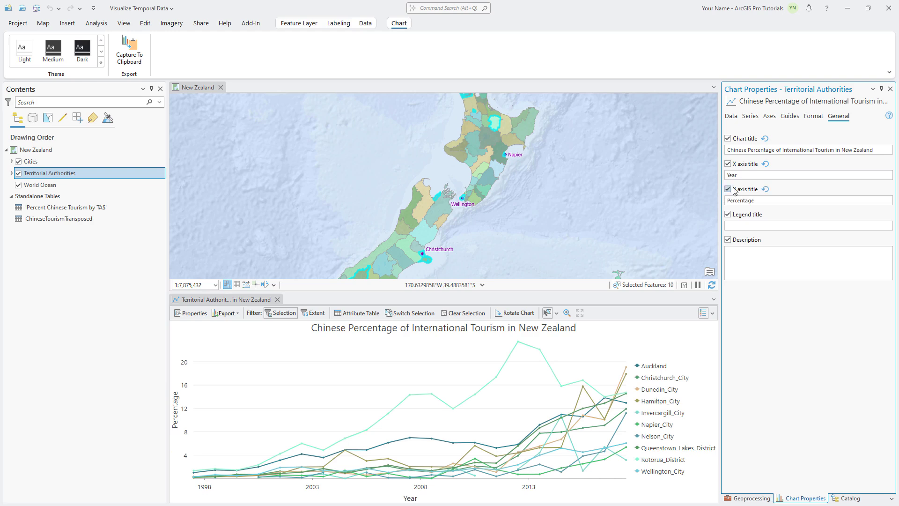
pyautogui.click(749, 117)
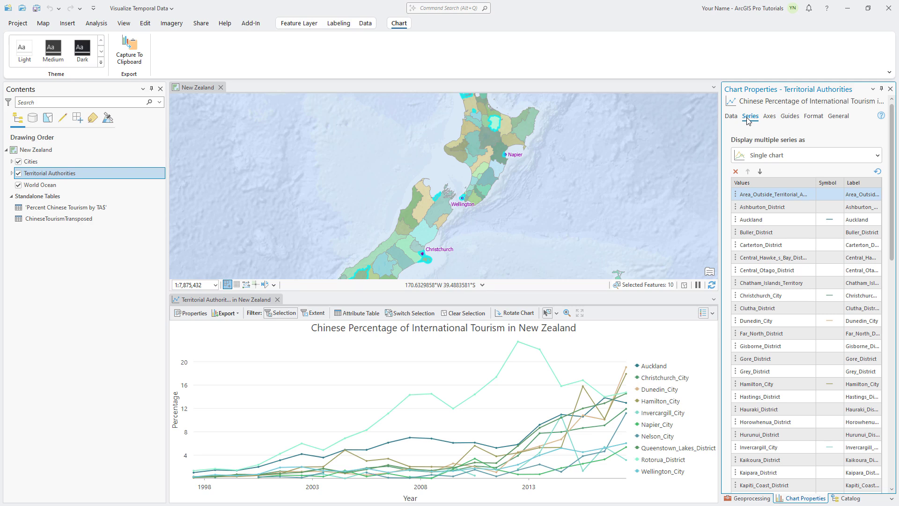
# Step: Change the Auckland series line colour to red
pyautogui.click(829, 220)
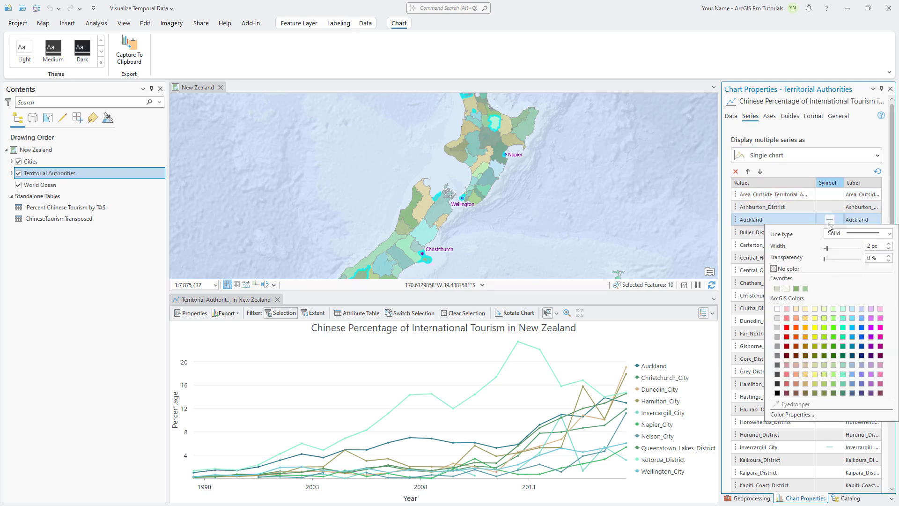
pyautogui.click(787, 327)
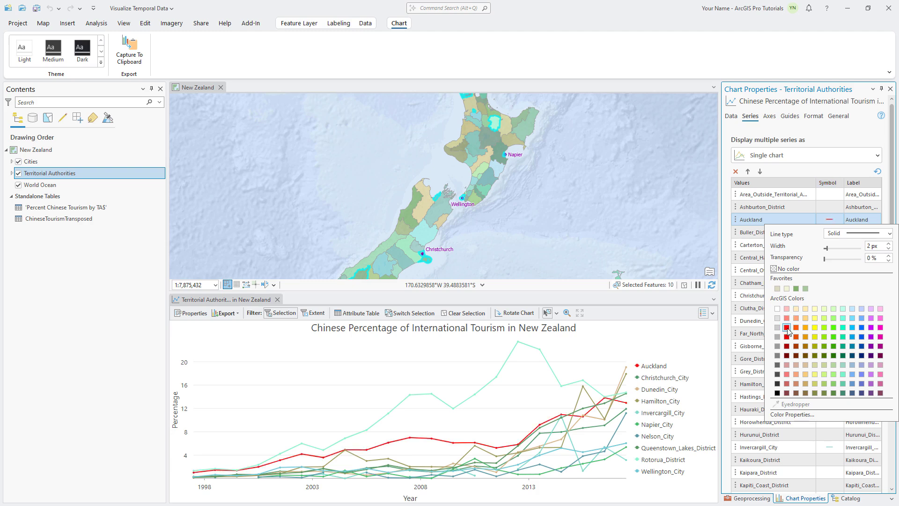
pyautogui.click(729, 277)
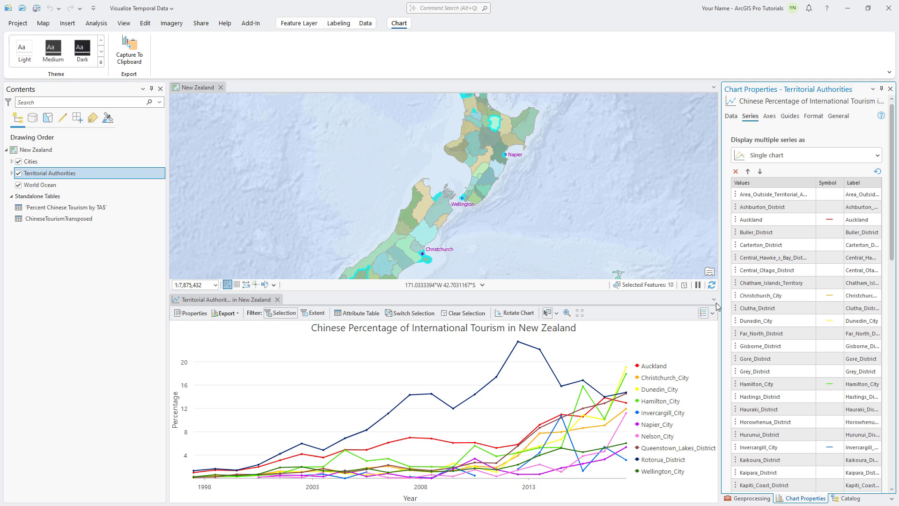
# Step: Toggle Auckland off and on, then hide the Christchurch, Dunedin, Invercargill, Nelson and Queenstown lines
pyautogui.click(660, 368)
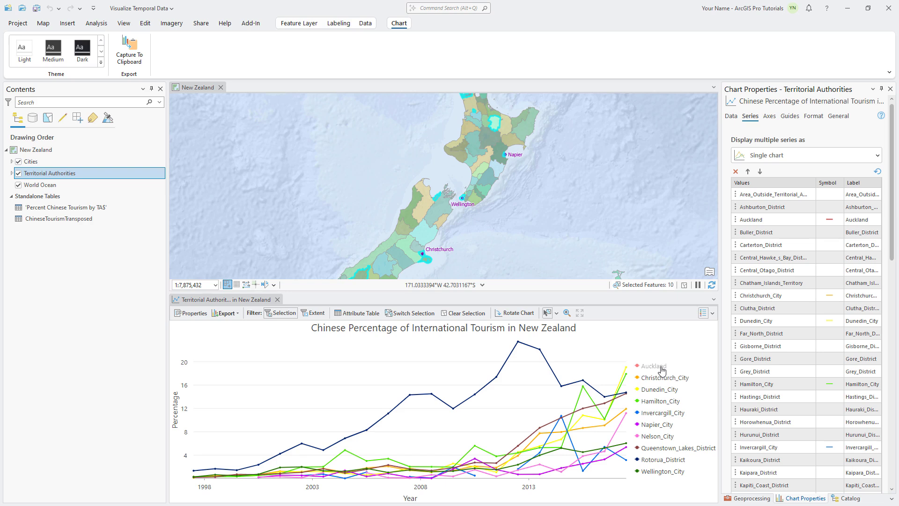
pyautogui.click(660, 368)
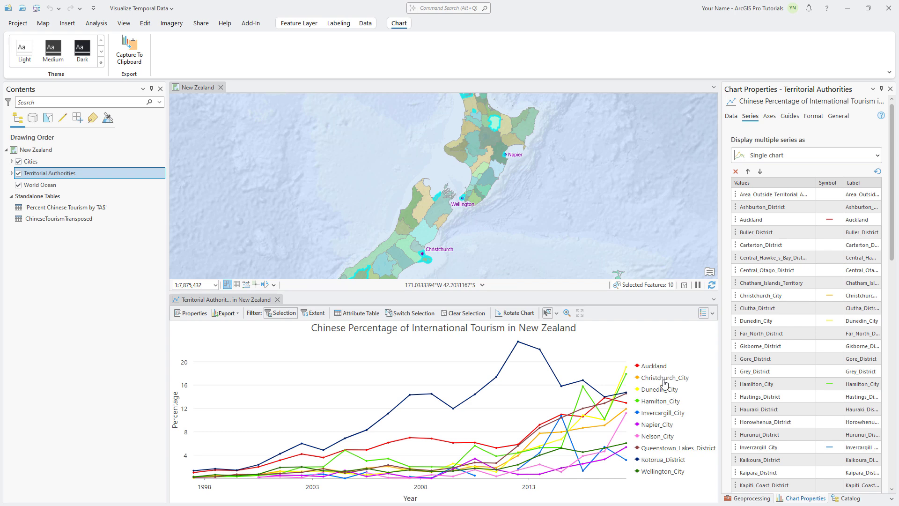
pyautogui.click(663, 378)
pyautogui.click(664, 390)
pyautogui.click(664, 414)
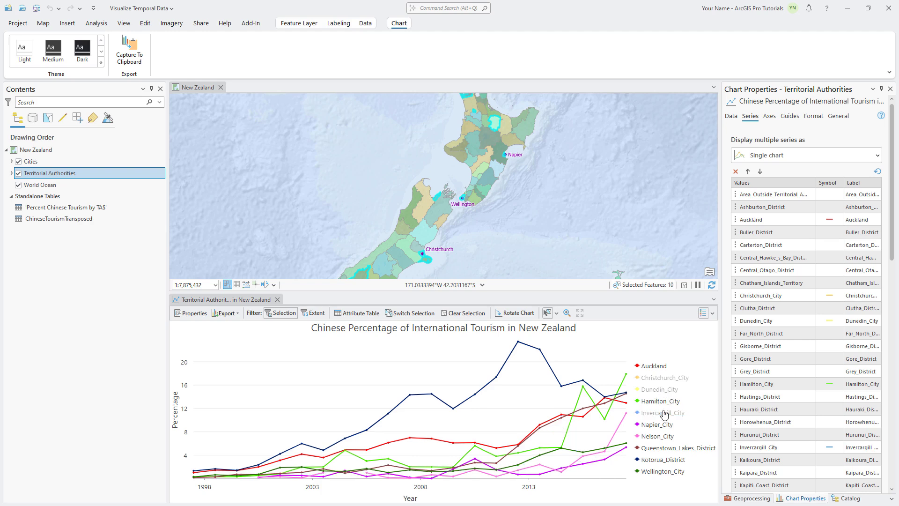
pyautogui.click(662, 438)
pyautogui.click(664, 450)
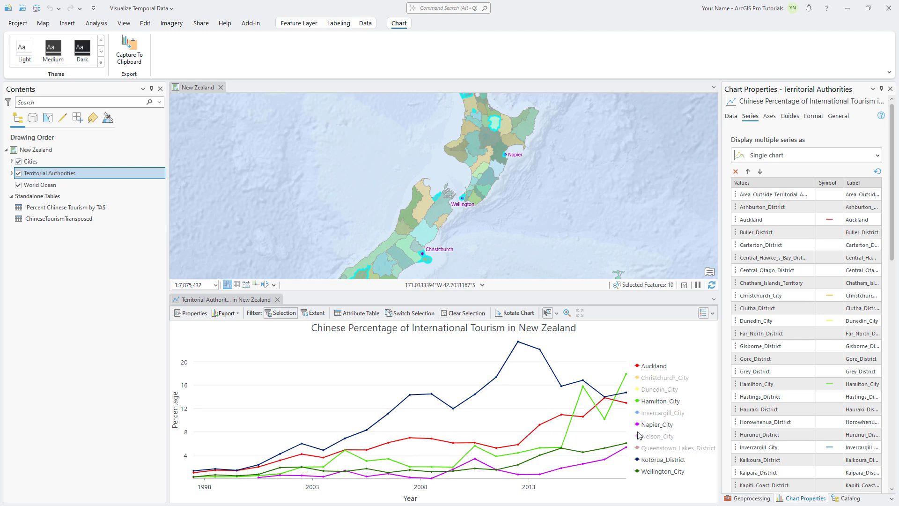
pyautogui.moveTo(518, 344)
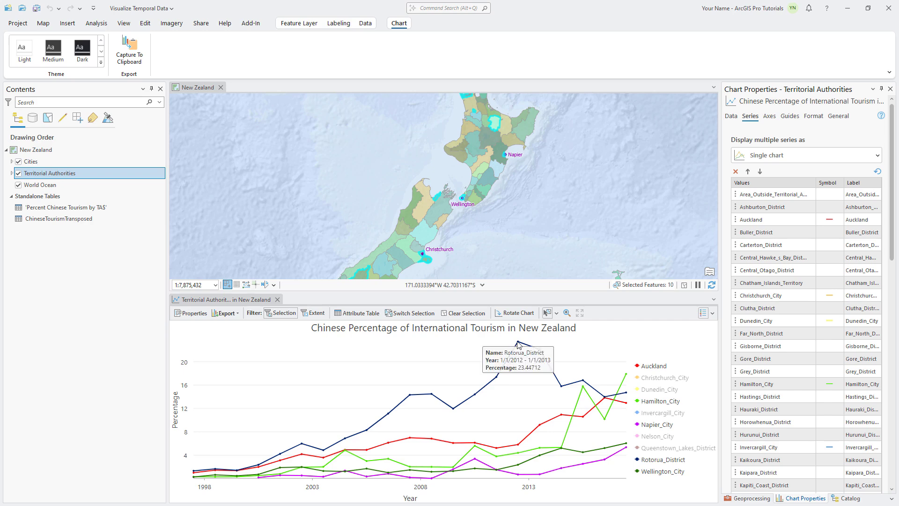
# Step: Close the tourism chart and its properties pane, and clear the selected territorial authorities
pyautogui.click(278, 300)
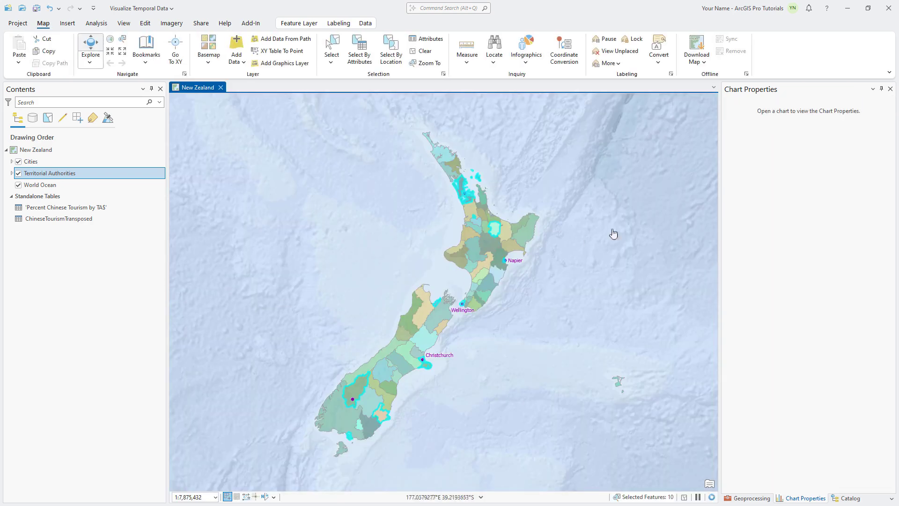
pyautogui.click(889, 89)
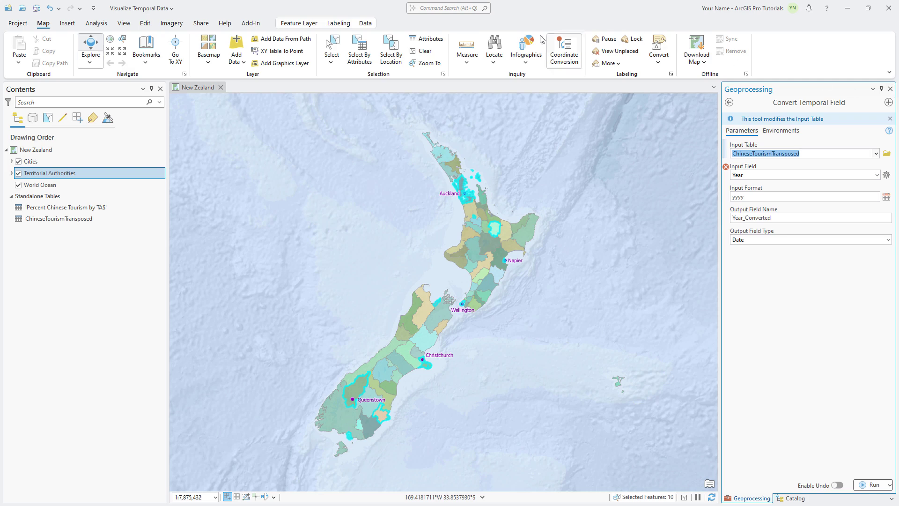
pyautogui.click(422, 51)
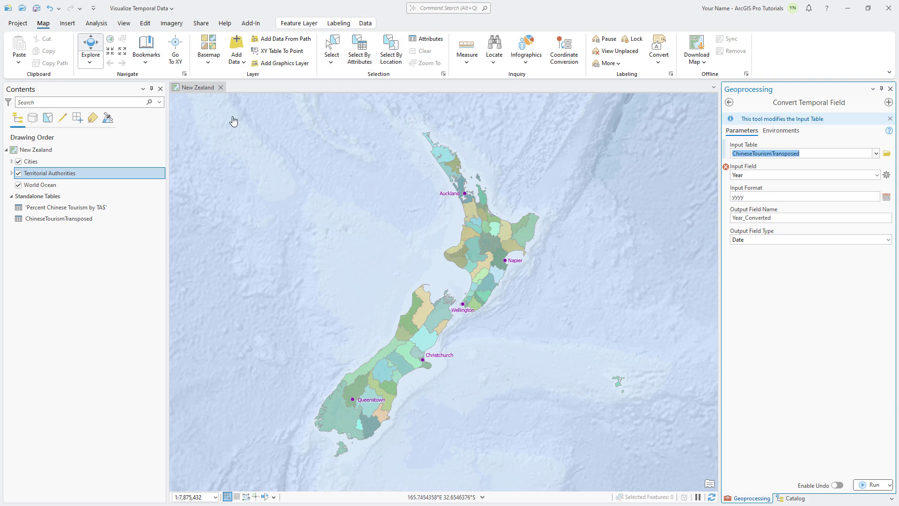
# Step: Switch Territorial Authorities symbology to Graduated Colors with the Yellow-Orange-Red (5 Classes) ramp
pyautogui.rightClick(64, 172)
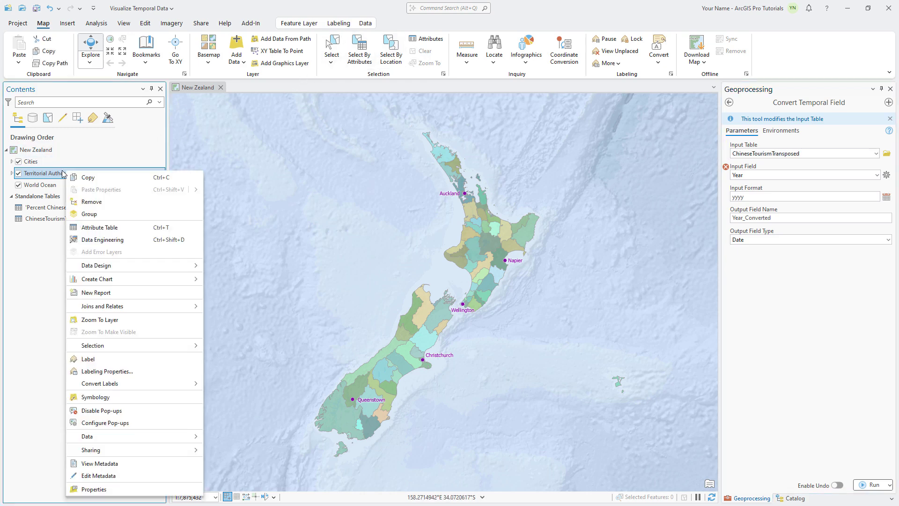
pyautogui.click(107, 399)
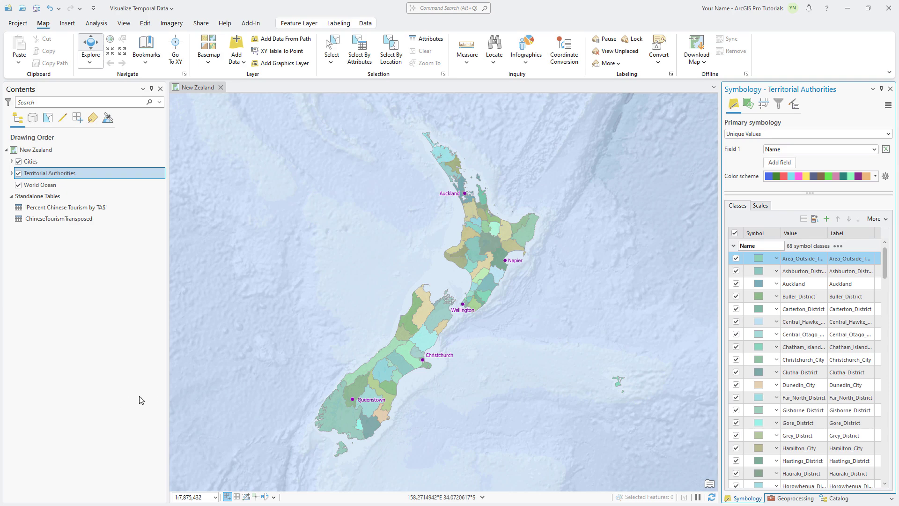
pyautogui.click(779, 134)
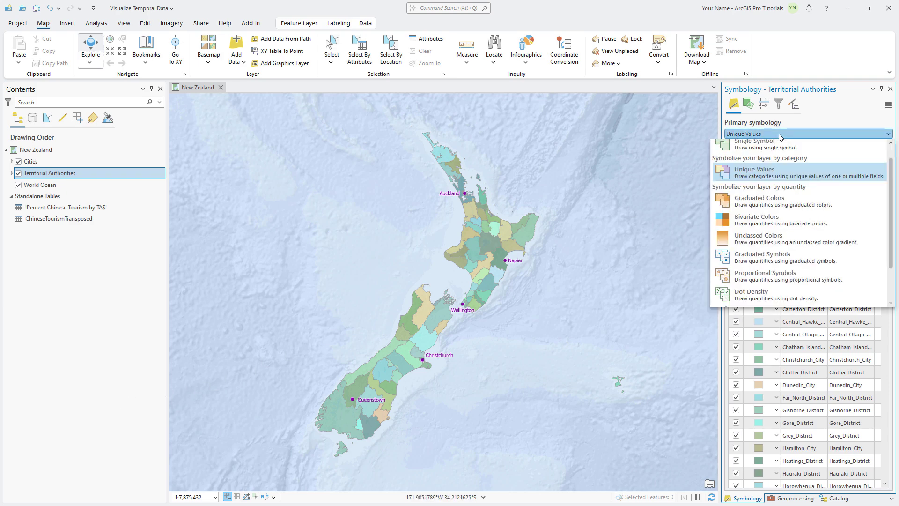
pyautogui.click(784, 205)
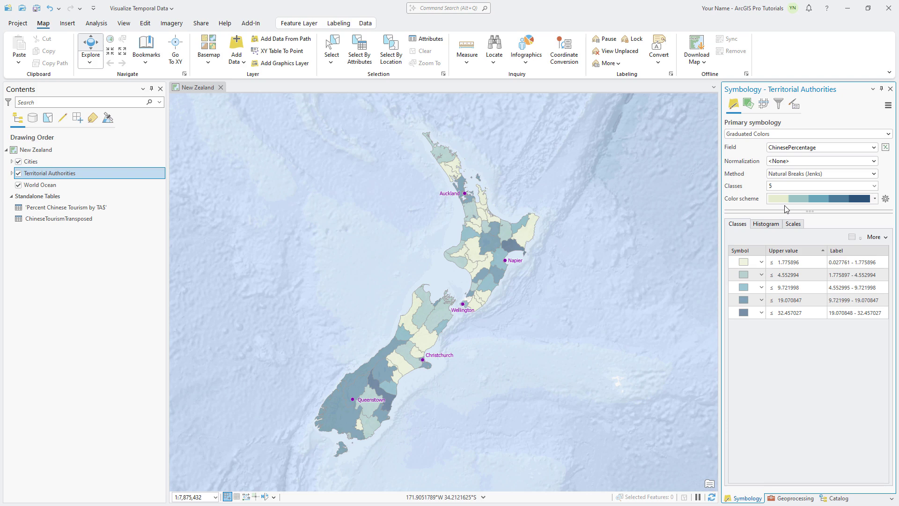
pyautogui.click(792, 201)
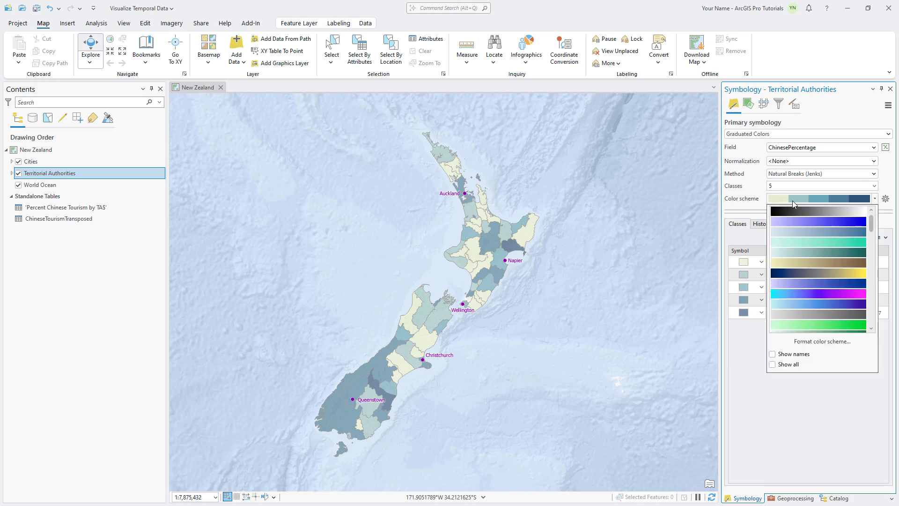
pyautogui.click(773, 354)
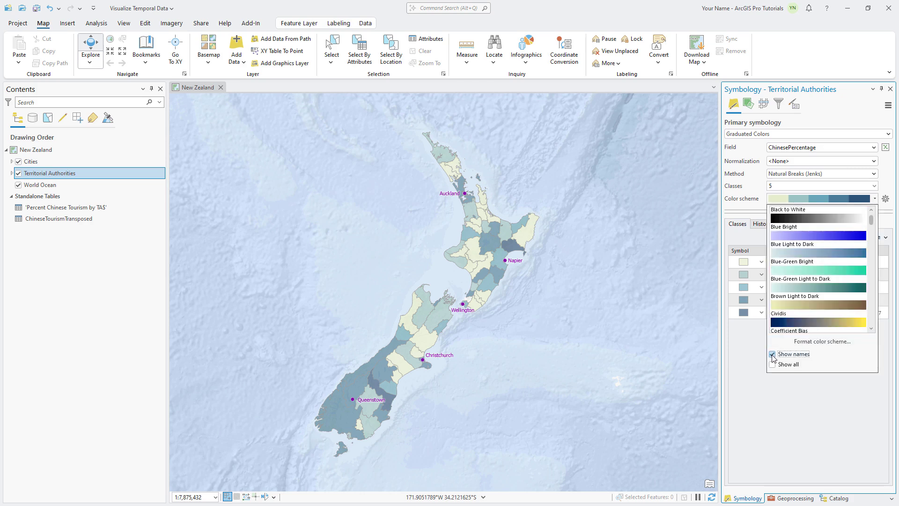
pyautogui.moveTo(871, 223); pyautogui.dragTo(874, 323)
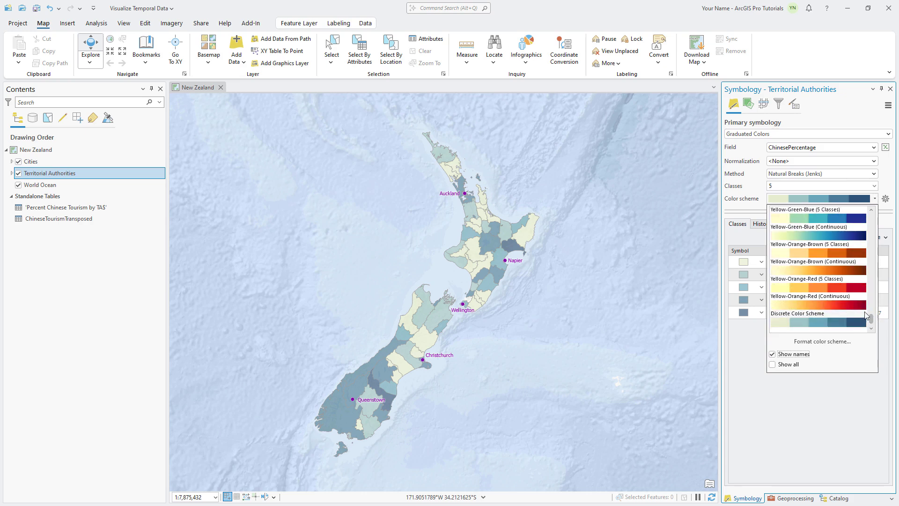
pyautogui.click(829, 289)
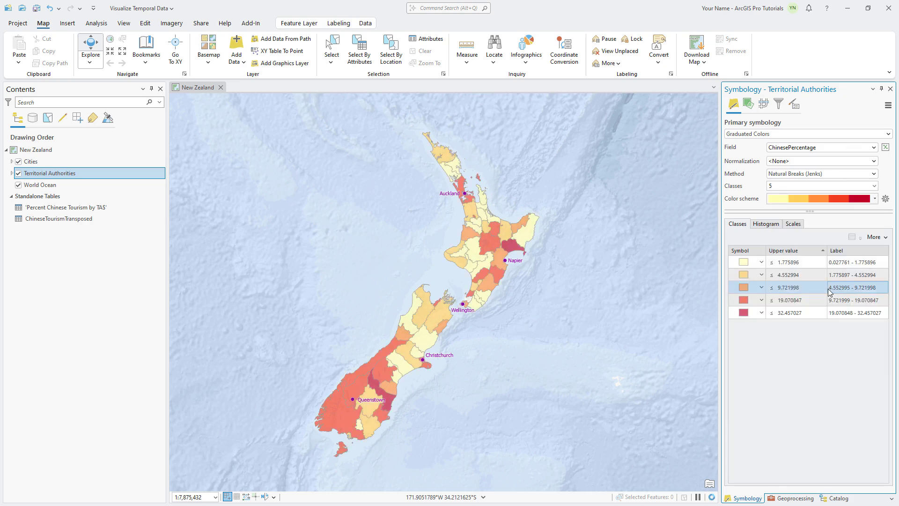
# Step: Set the first class upper value to 2 and turn on showing values out of range
pyautogui.click(797, 263)
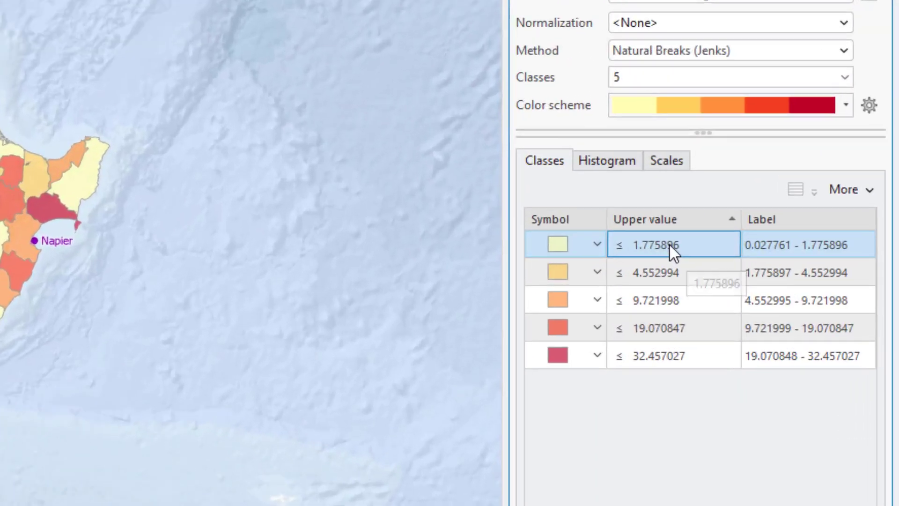
pyautogui.click(773, 259)
pyautogui.write('2')
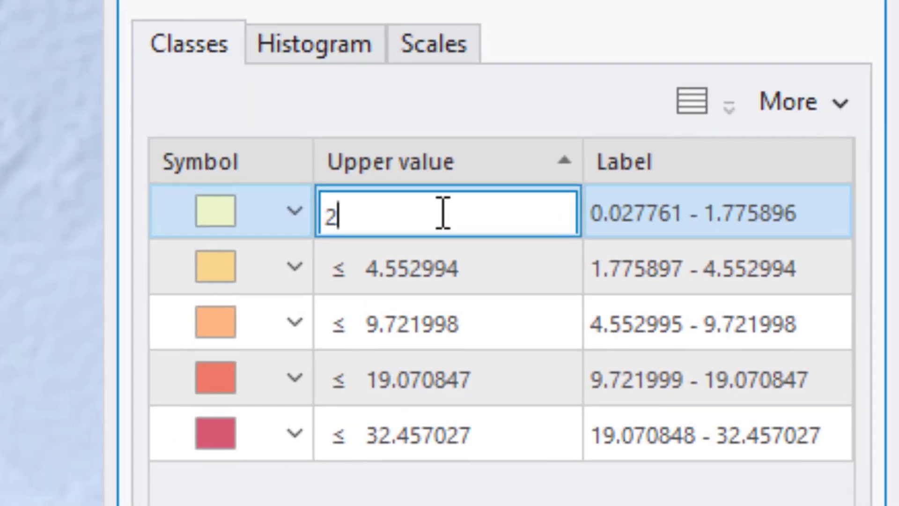
pyautogui.press('Return')
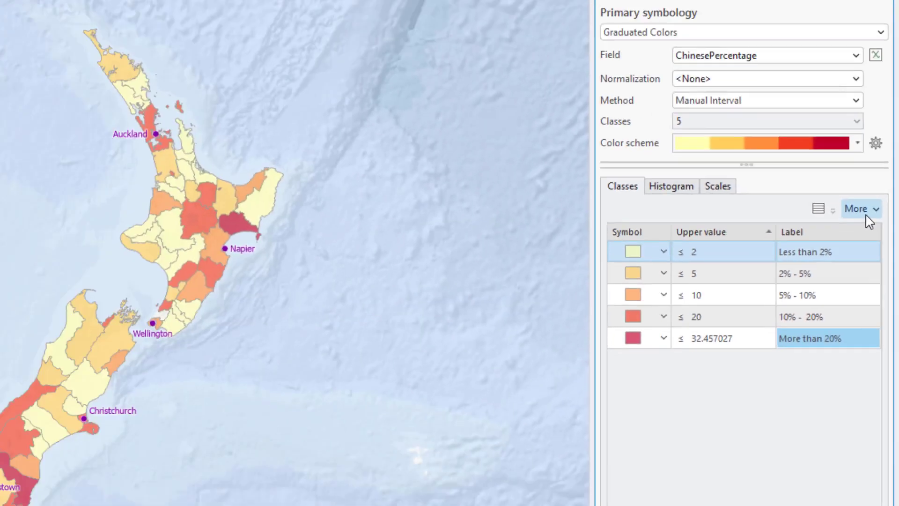
pyautogui.click(824, 102)
pyautogui.click(877, 251)
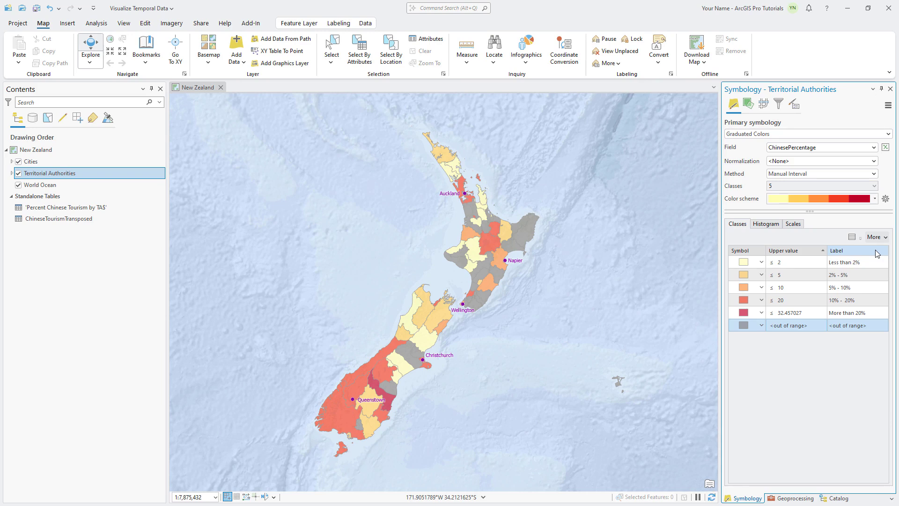
# Step: Make the out-of-range class light grey and label it 'No Data'
pyautogui.click(739, 325)
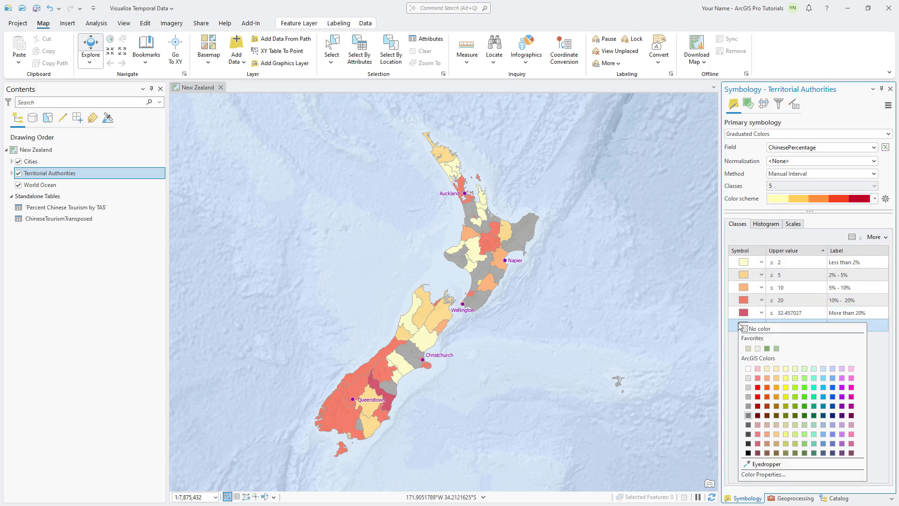
pyautogui.click(748, 387)
pyautogui.click(840, 326)
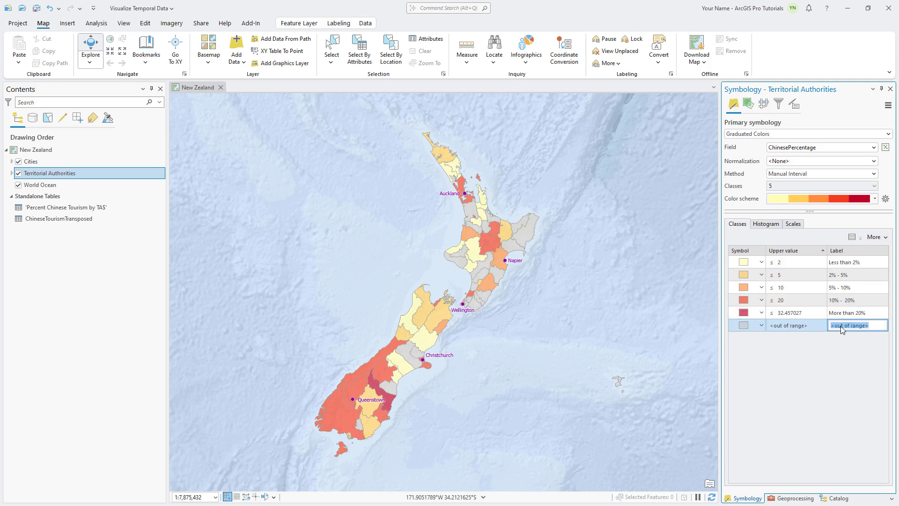
pyautogui.write('No Data')
pyautogui.press('Return')
# Step: Set Territorial Authorities transparency to 0%, hide Cities, and expand the Territorial Authorities legend
pyautogui.click(314, 24)
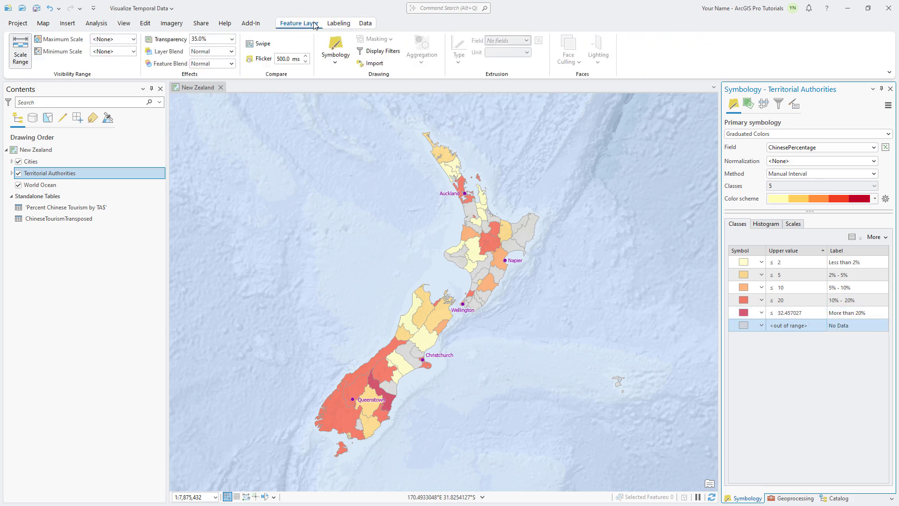
pyautogui.click(231, 39)
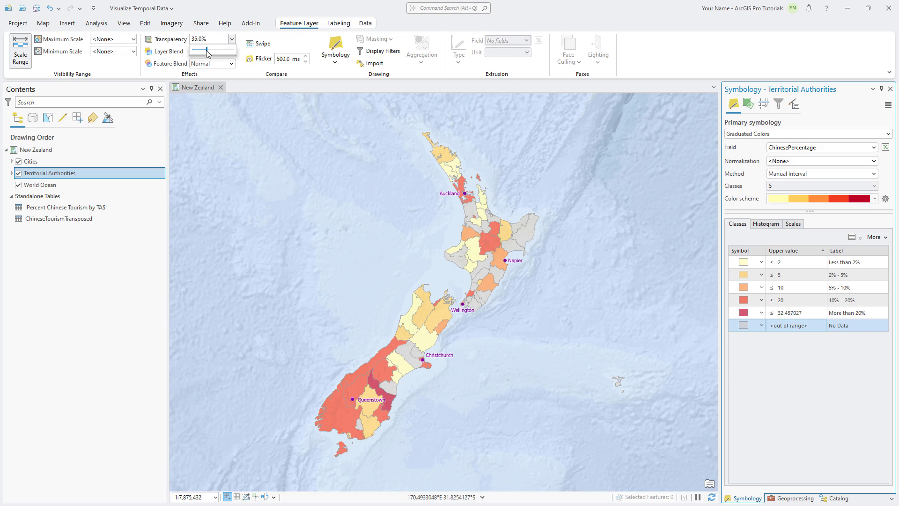
pyautogui.moveTo(206, 49); pyautogui.dragTo(199, 51)
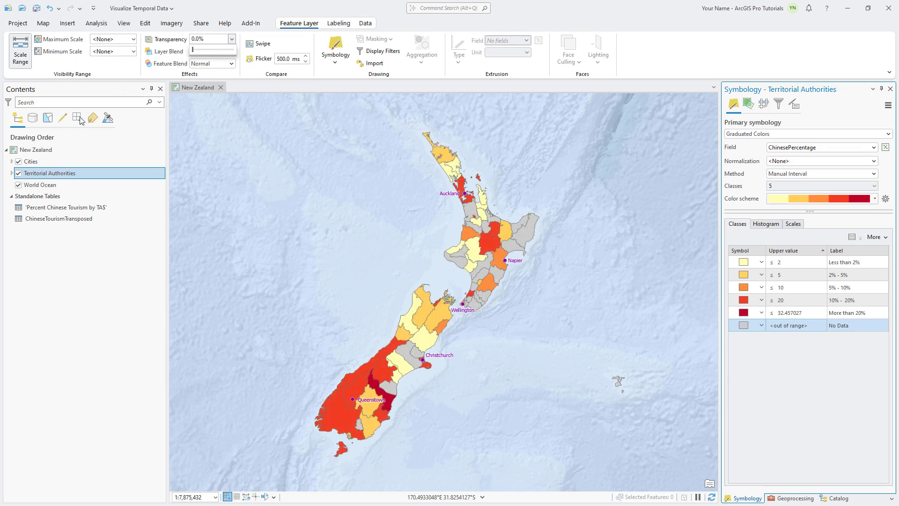
pyautogui.click(18, 162)
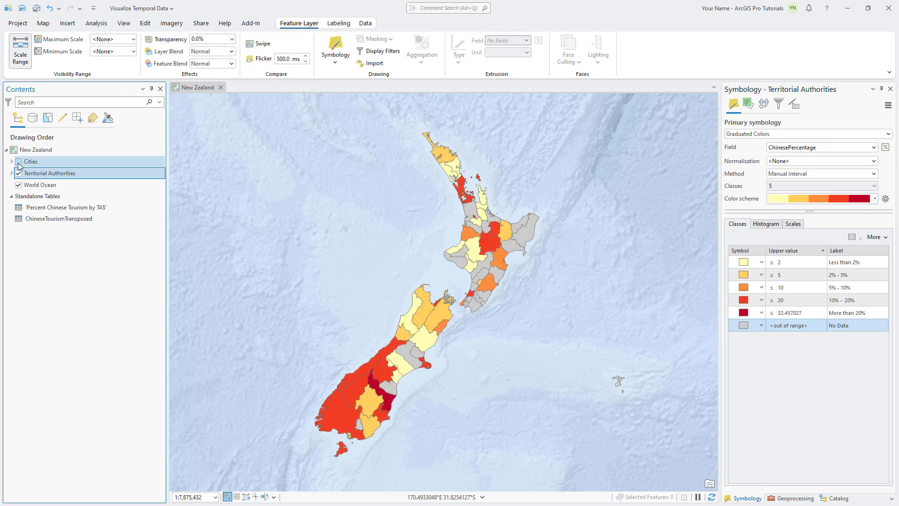
pyautogui.click(11, 174)
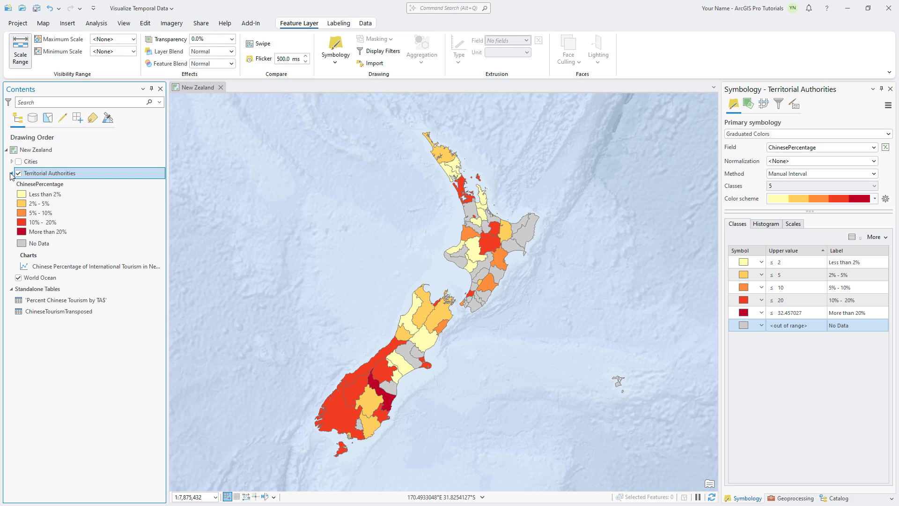
# Step: In Territorial Authorities layer properties, set Time to filter layer content by attribute values
pyautogui.rightClick(48, 174)
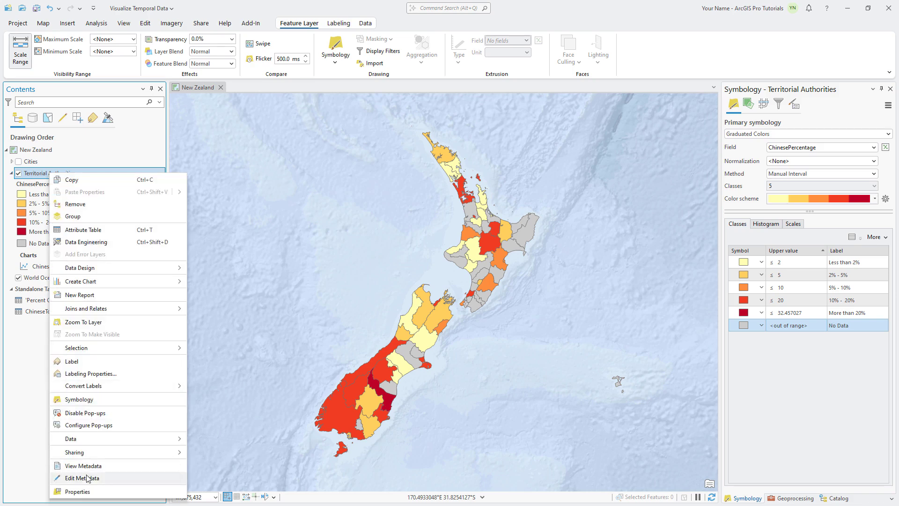
pyautogui.click(90, 491)
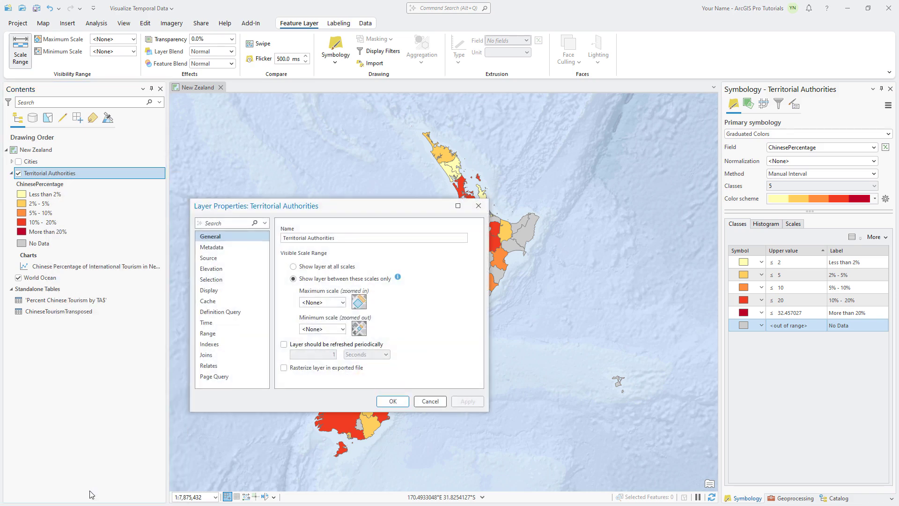
pyautogui.click(204, 326)
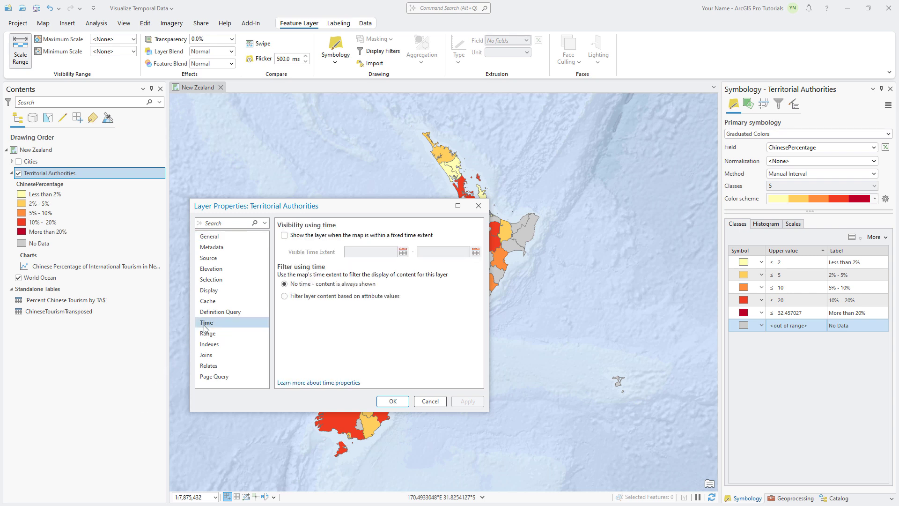
pyautogui.click(285, 295)
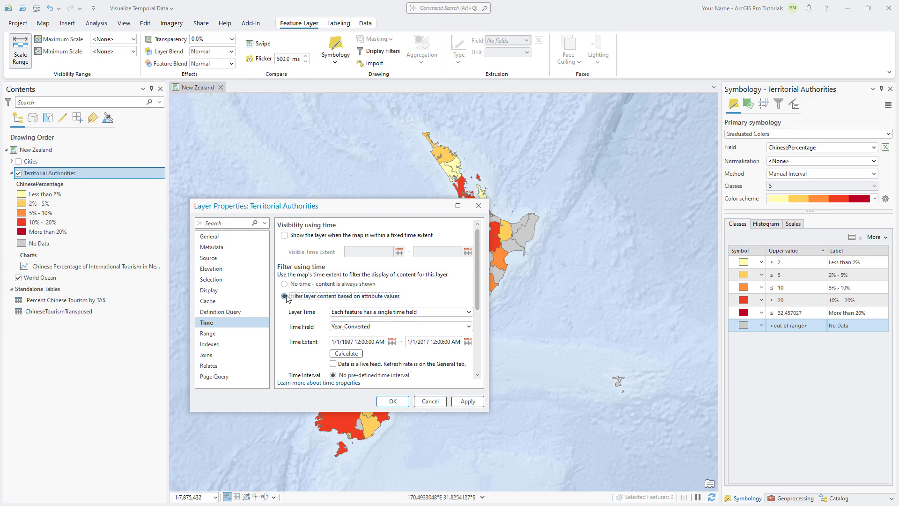
pyautogui.moveTo(305, 412); pyautogui.dragTo(301, 463)
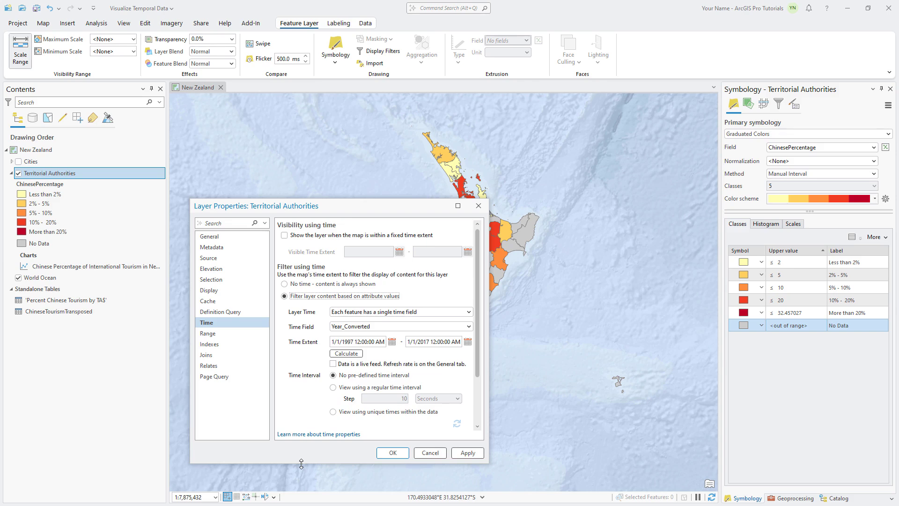
# Step: Confirm the layer's time settings and enable time on the map
pyautogui.click(392, 453)
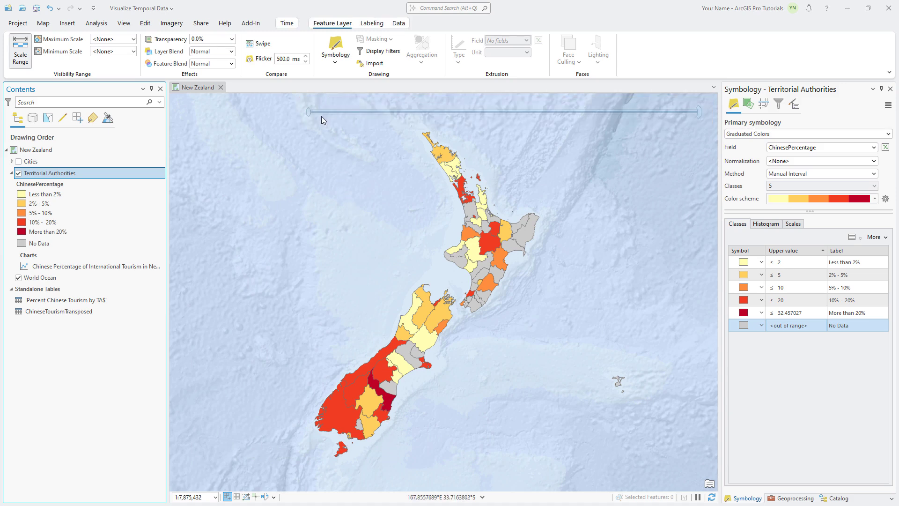
pyautogui.moveTo(323, 118)
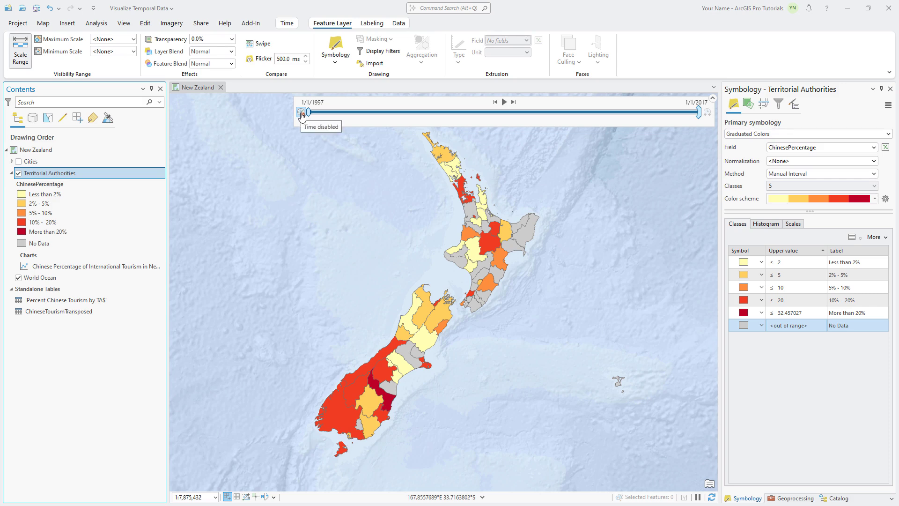
pyautogui.click(301, 113)
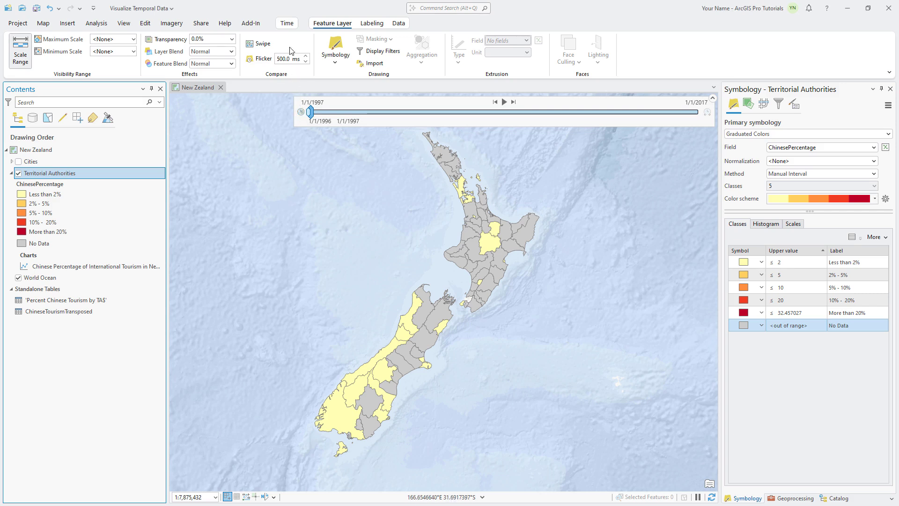
# Step: Snap time to Years, set the time span to 0, and play the yearly animation
pyautogui.click(286, 23)
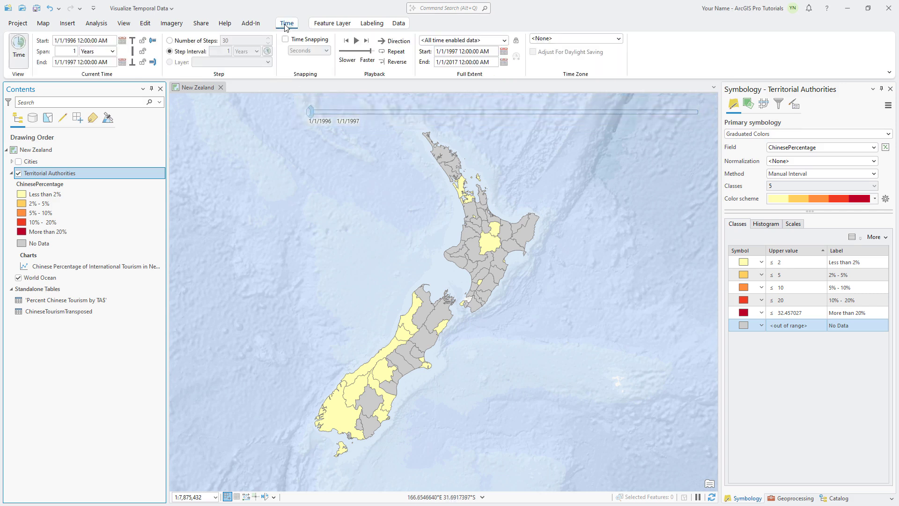
pyautogui.click(285, 39)
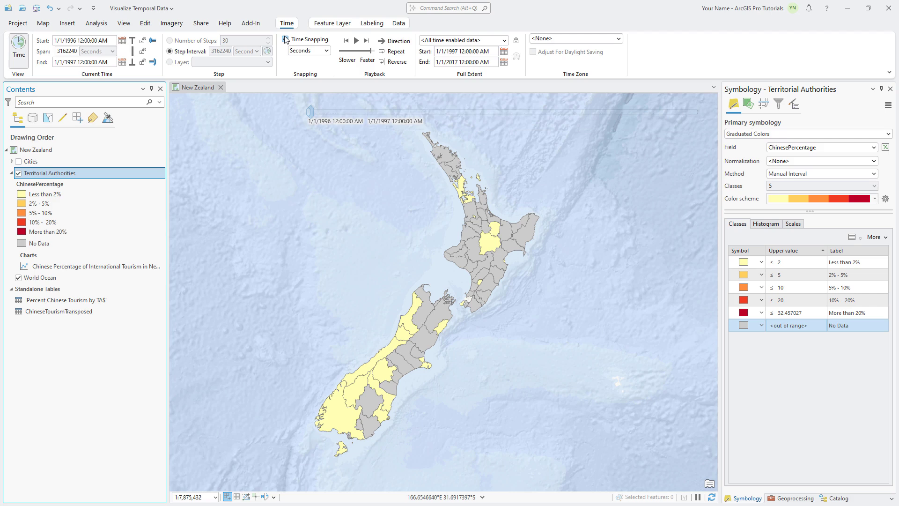
pyautogui.click(312, 50)
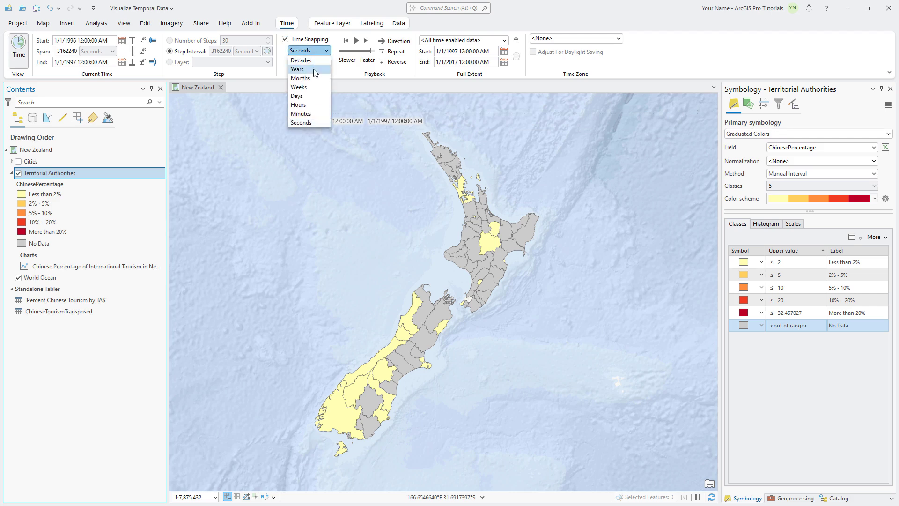
pyautogui.click(315, 70)
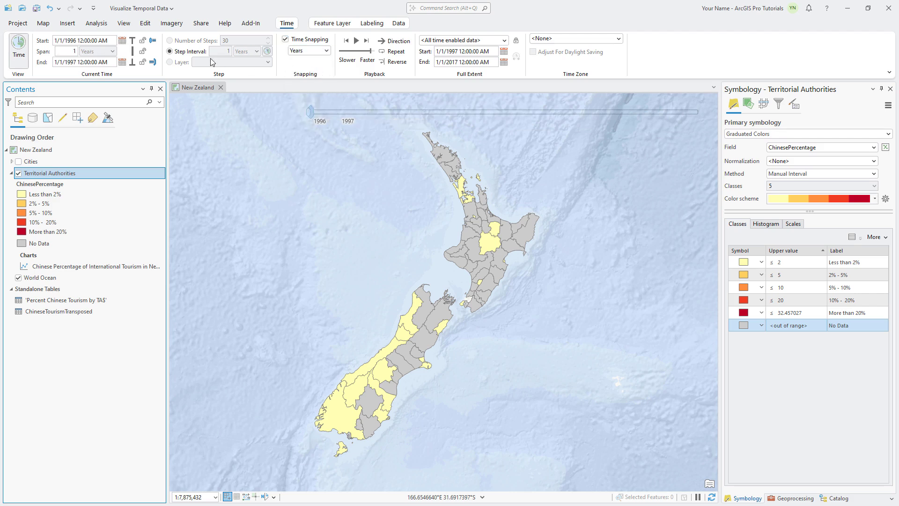
pyautogui.click(80, 52)
pyautogui.write('0')
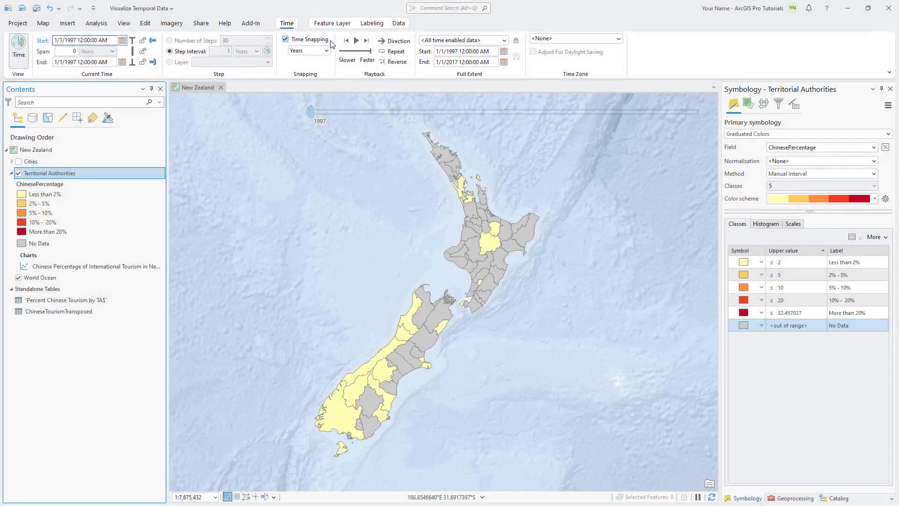
pyautogui.click(355, 42)
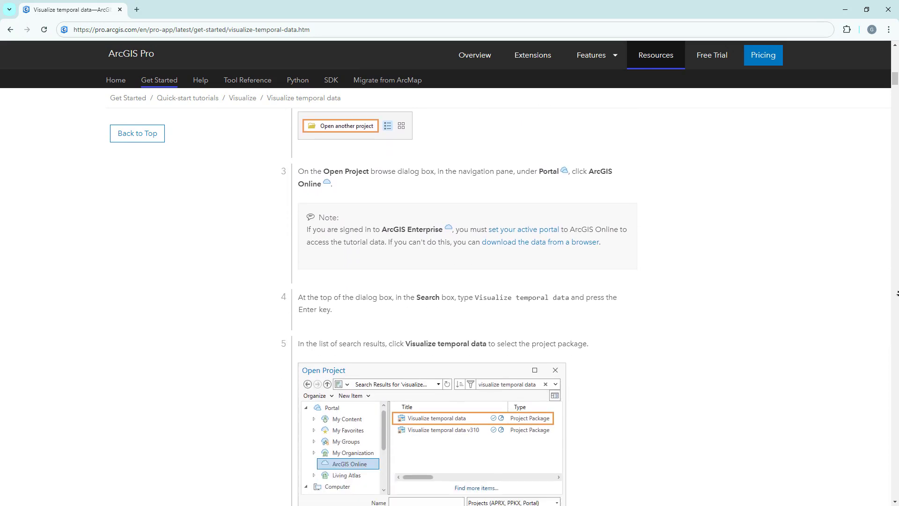
pyautogui.scroll(-15, 897, 297)
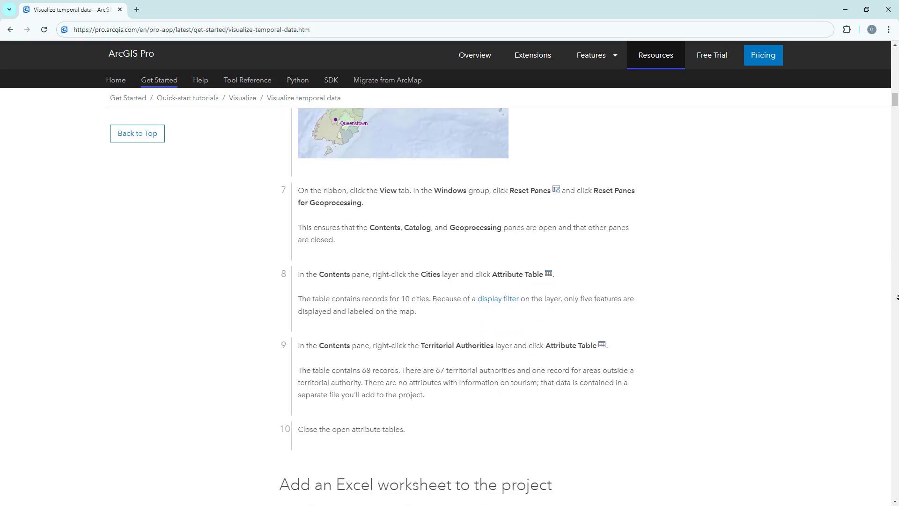
pyautogui.scroll(-15, 897, 299)
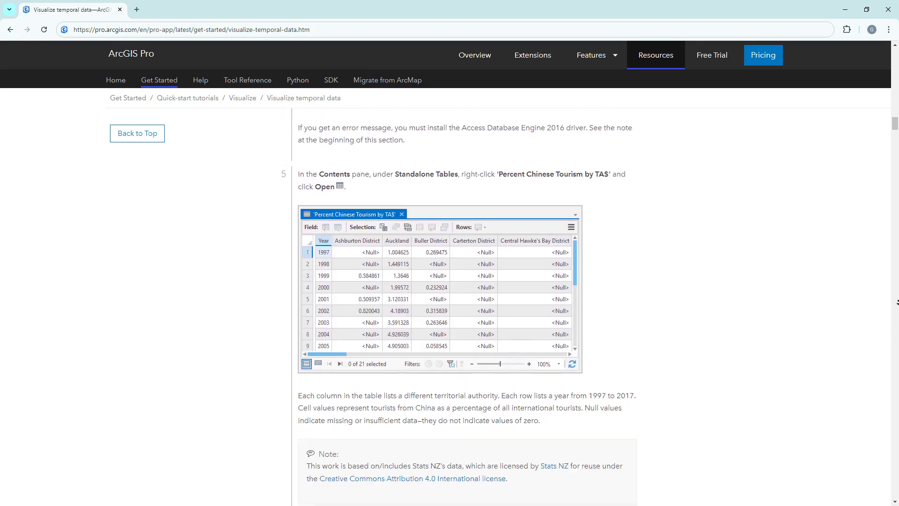
pyautogui.scroll(-15, 897, 303)
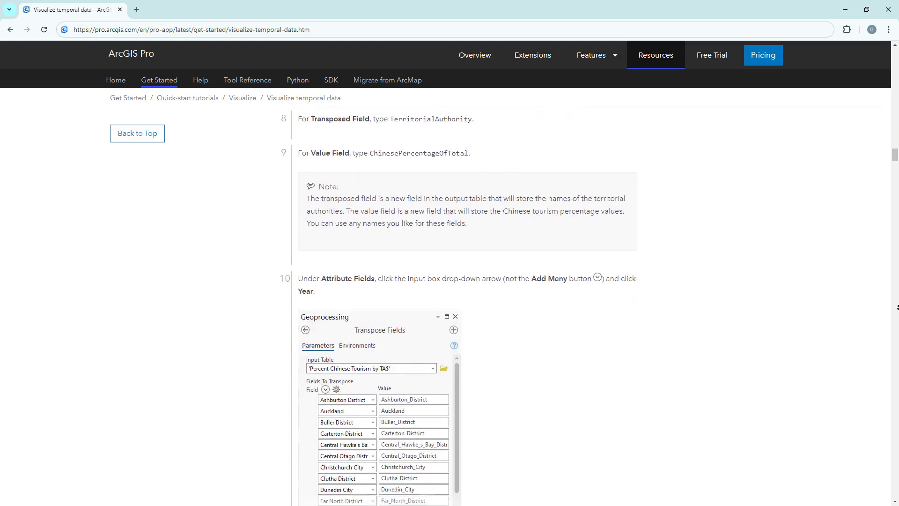
pyautogui.scroll(-15, 897, 308)
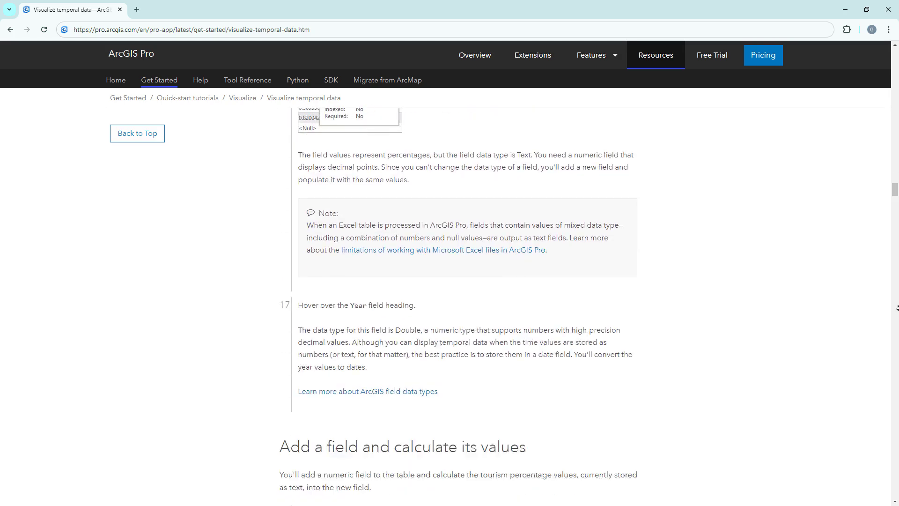
pyautogui.scroll(-15, 897, 307)
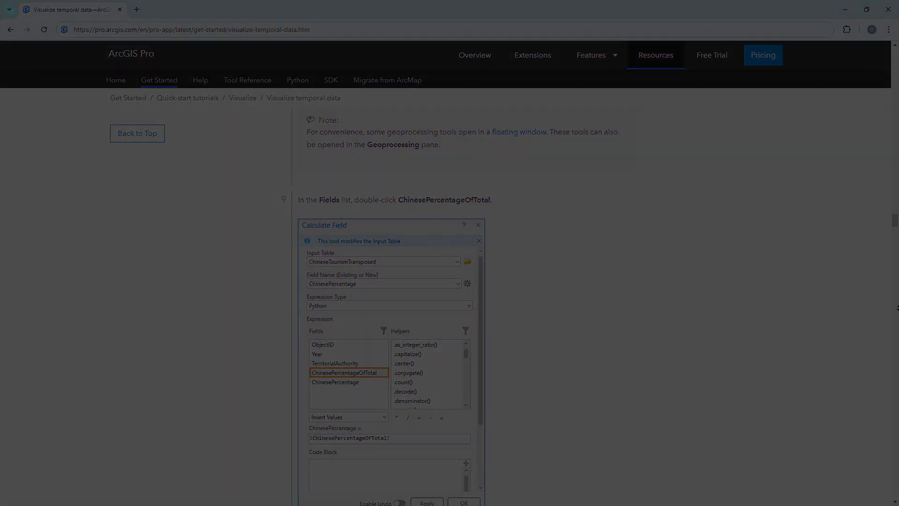